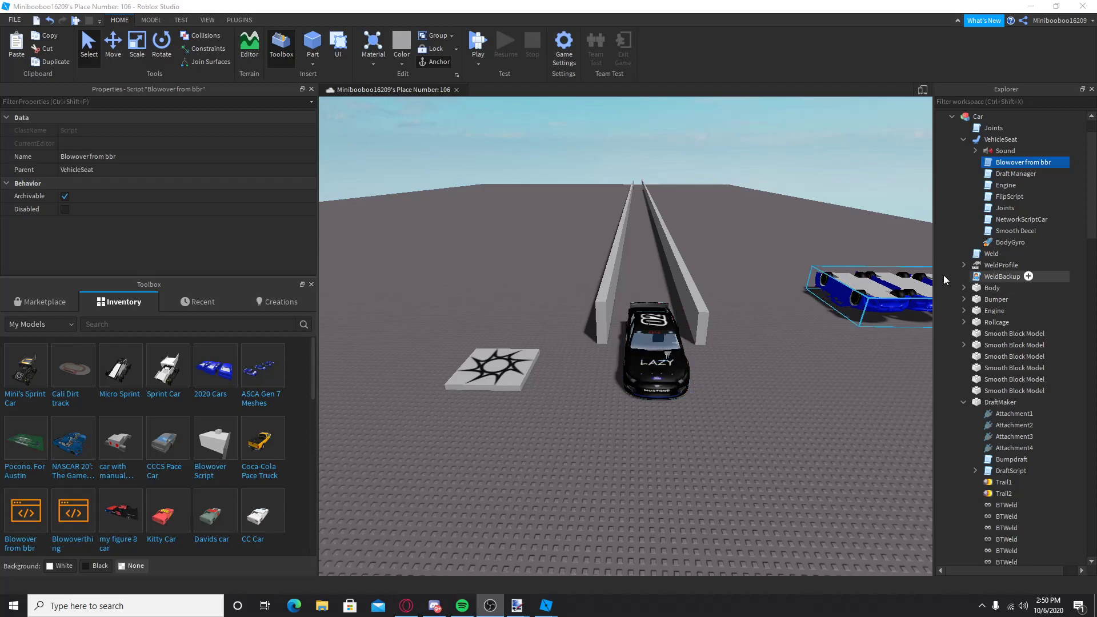
Collapse the expanded car models in the Explorer hierarchy
{"action": "left_click", "coordinate": [962, 139]}
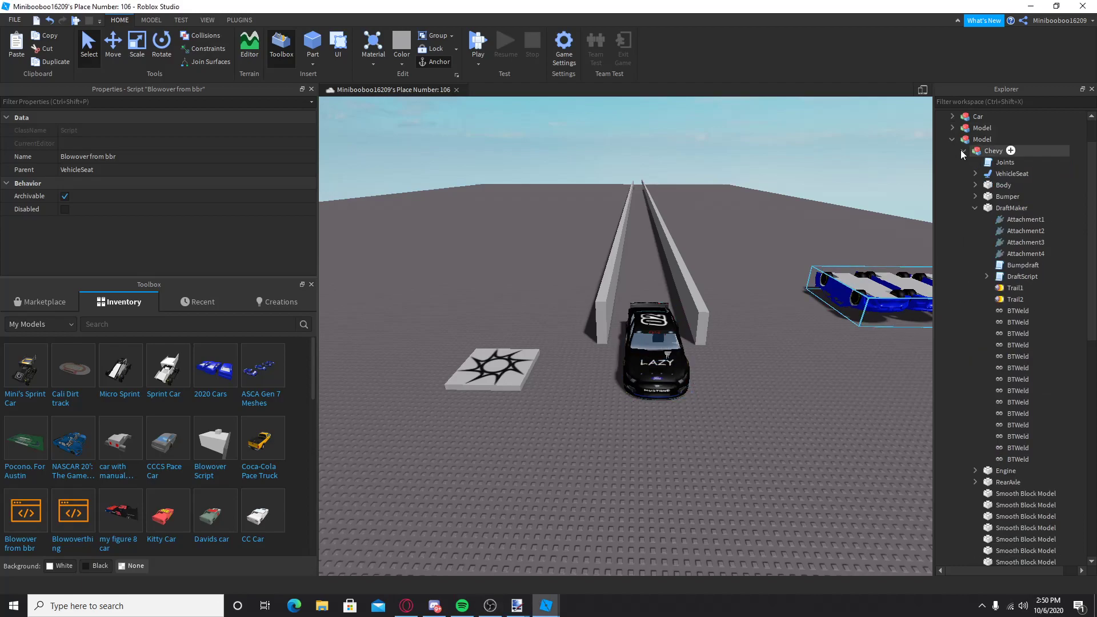
{"action": "left_click", "coordinate": [952, 116]}
{"action": "left_click", "coordinate": [951, 184]}
{"action": "scroll", "coordinate": [669, 334], "scroll_direction": "up", "scroll_amount": 3}
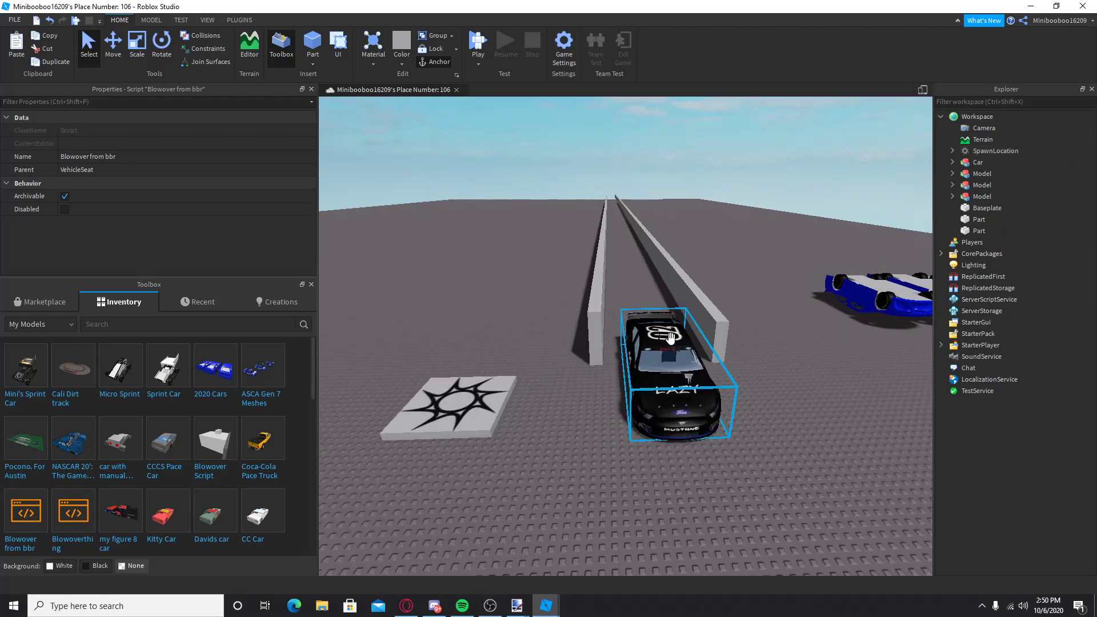
Delete the upright blue car model that stands apart from the upside-down blue cars
{"action": "left_click_drag", "start_coordinate": [412, 412], "coordinate": [705, 304]}
{"action": "right_click_drag", "start_coordinate": [705, 304], "coordinate": [734, 281]}
{"action": "left_click_drag", "start_coordinate": [735, 281], "coordinate": [790, 318]}
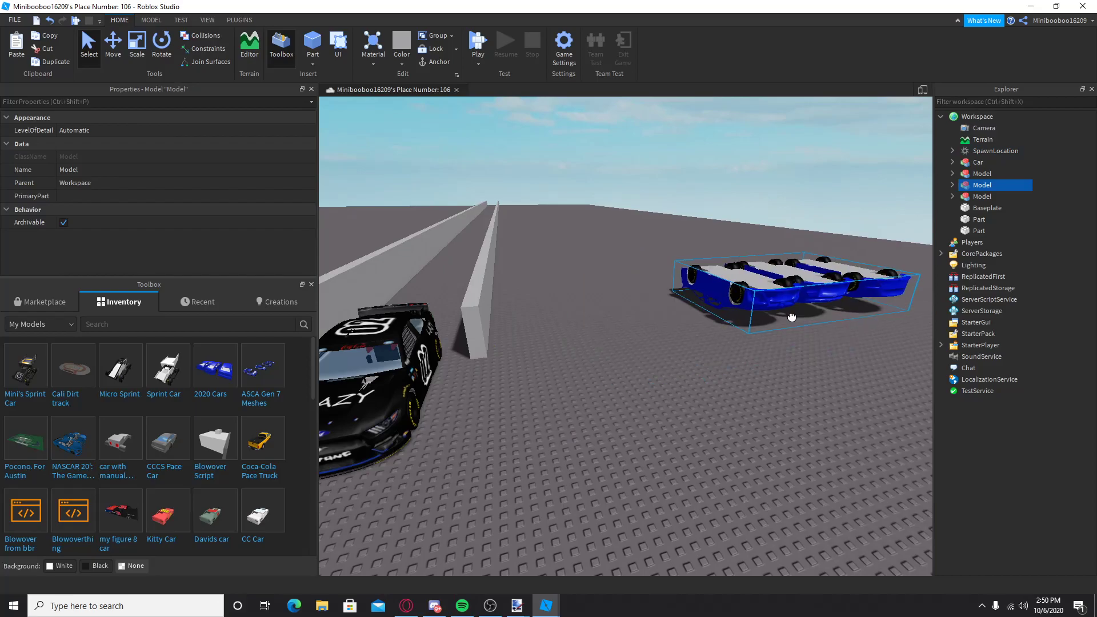
{"action": "right_click_drag", "start_coordinate": [790, 318], "coordinate": [777, 310]}
{"action": "key", "text": "s"}
{"action": "key", "text": "w"}
{"action": "right_click", "coordinate": [673, 296]}
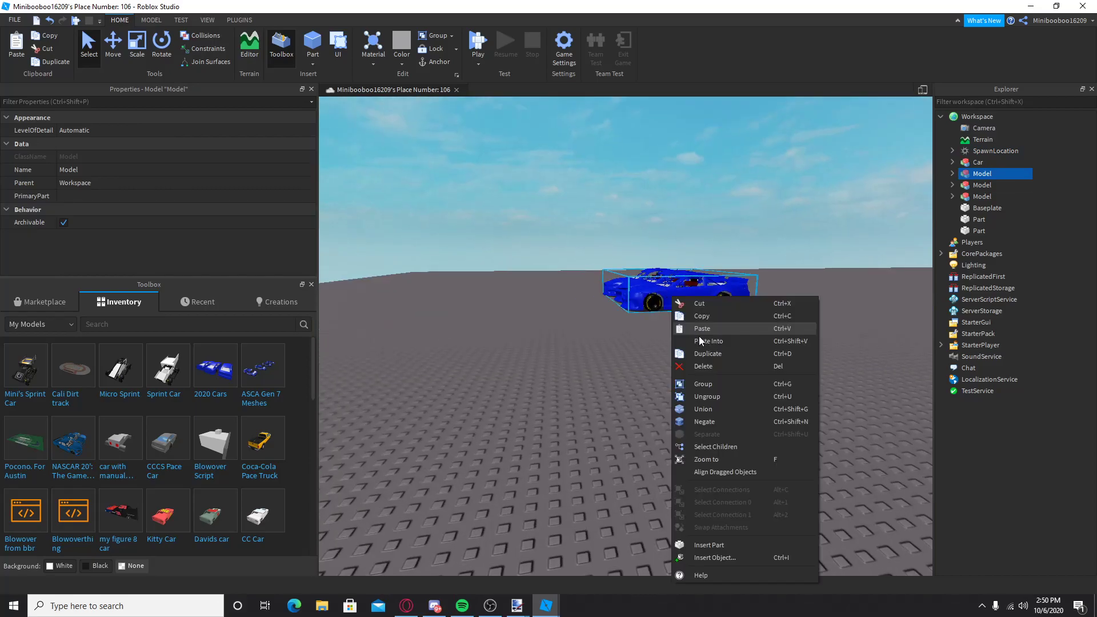
{"action": "left_click", "coordinate": [696, 354]}
{"action": "right_click_drag", "start_coordinate": [697, 355], "coordinate": [594, 306]}
{"action": "key", "text": "w"}
{"action": "key", "text": "s"}
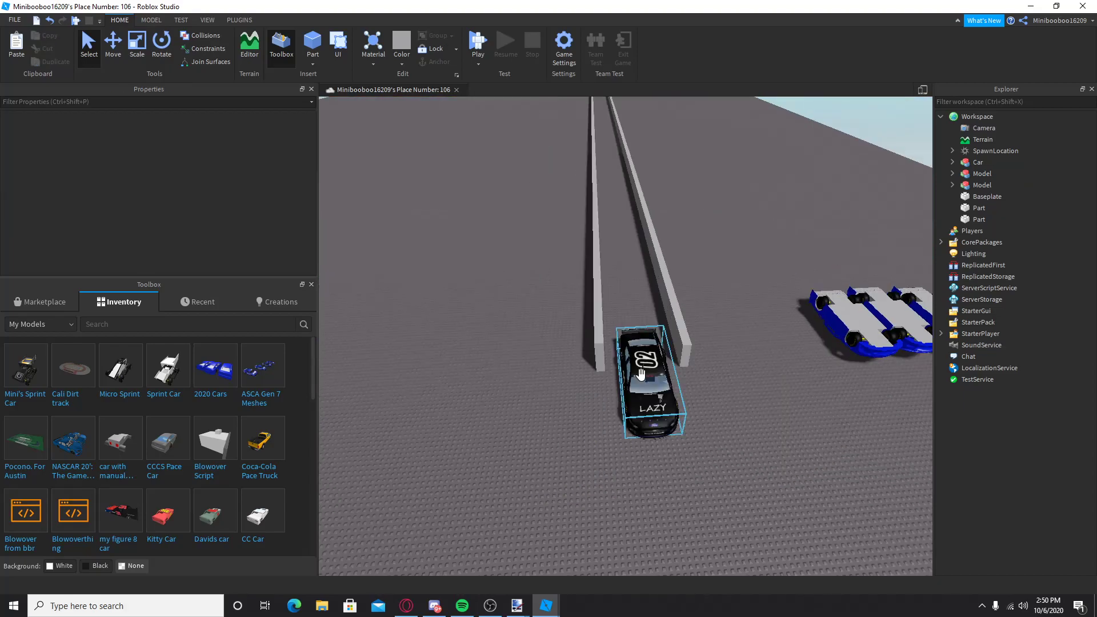
{"action": "left_click", "coordinate": [638, 373]}
{"action": "key", "text": "ctrl+d"}
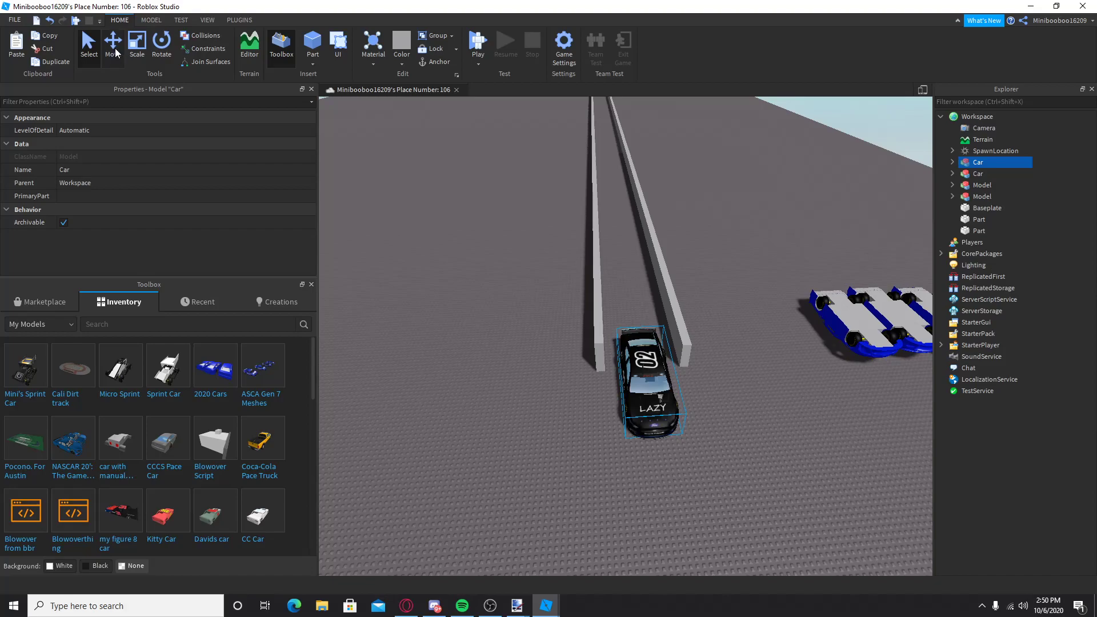
{"action": "right_click", "coordinate": [661, 111]}
{"action": "left_click", "coordinate": [691, 169]}
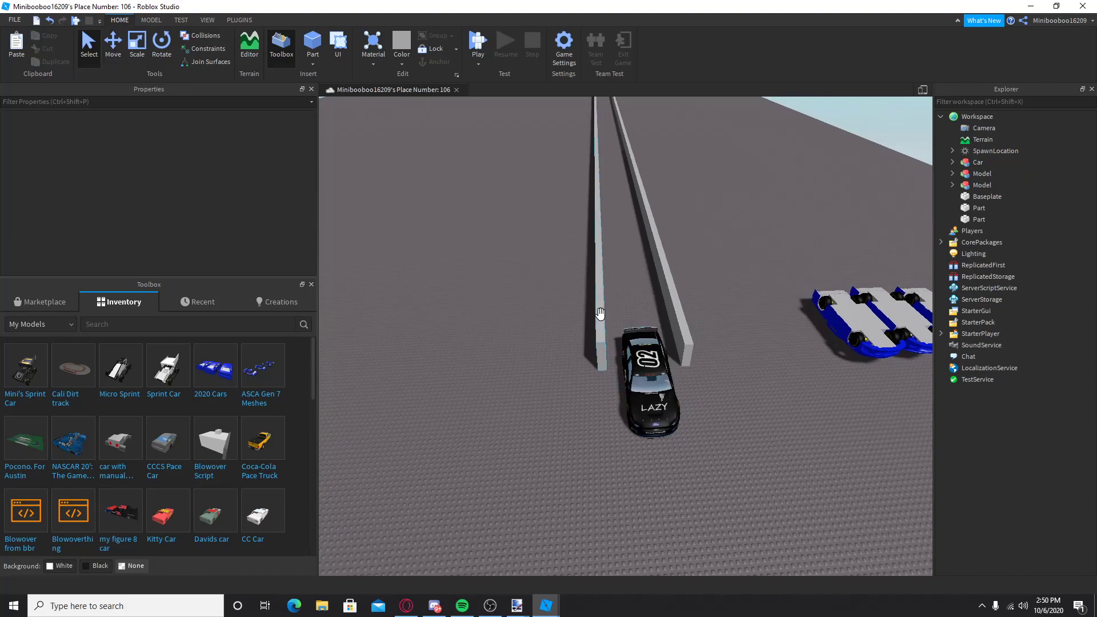
Insert the LG Cars model from the My Models inventory into the place
{"action": "right_click_drag", "start_coordinate": [599, 316], "coordinate": [601, 314]}
{"action": "key", "text": "a"}
{"action": "scroll", "coordinate": [268, 445], "scroll_direction": "down", "scroll_amount": 4}
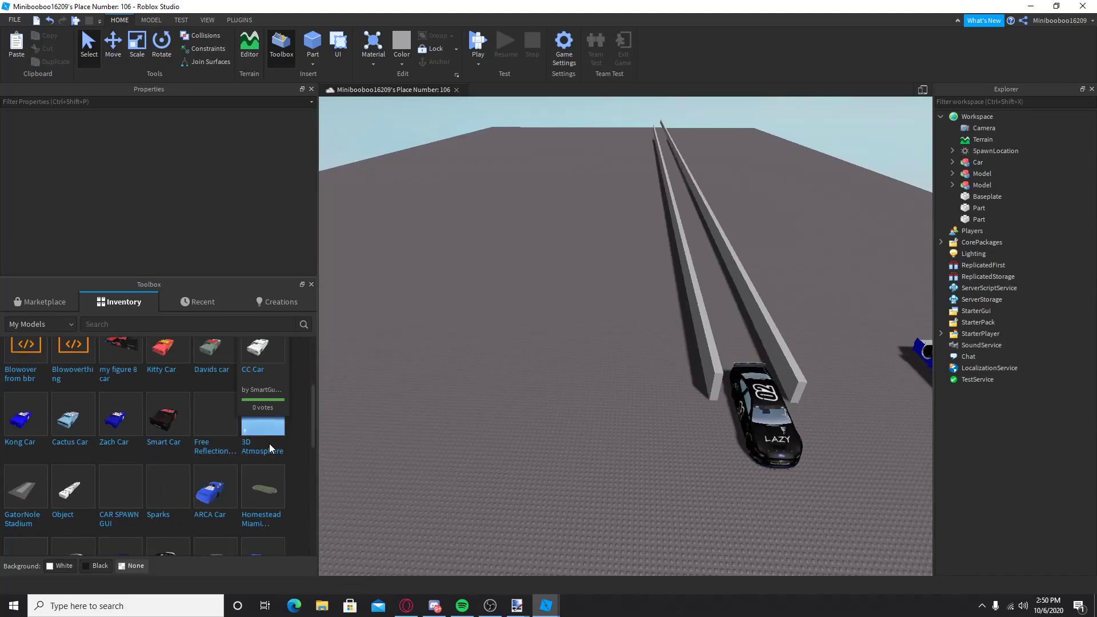
{"action": "scroll", "coordinate": [227, 456], "scroll_direction": "down", "scroll_amount": 3}
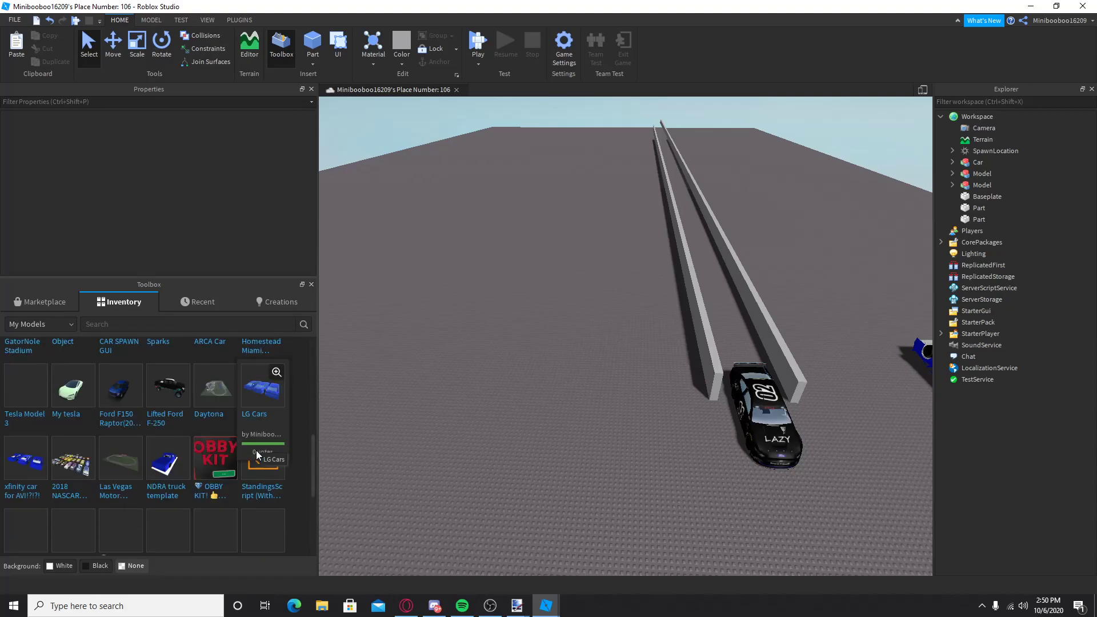
{"action": "left_click", "coordinate": [265, 414]}
{"action": "right_click_drag", "start_coordinate": [616, 425], "coordinate": [614, 377]}
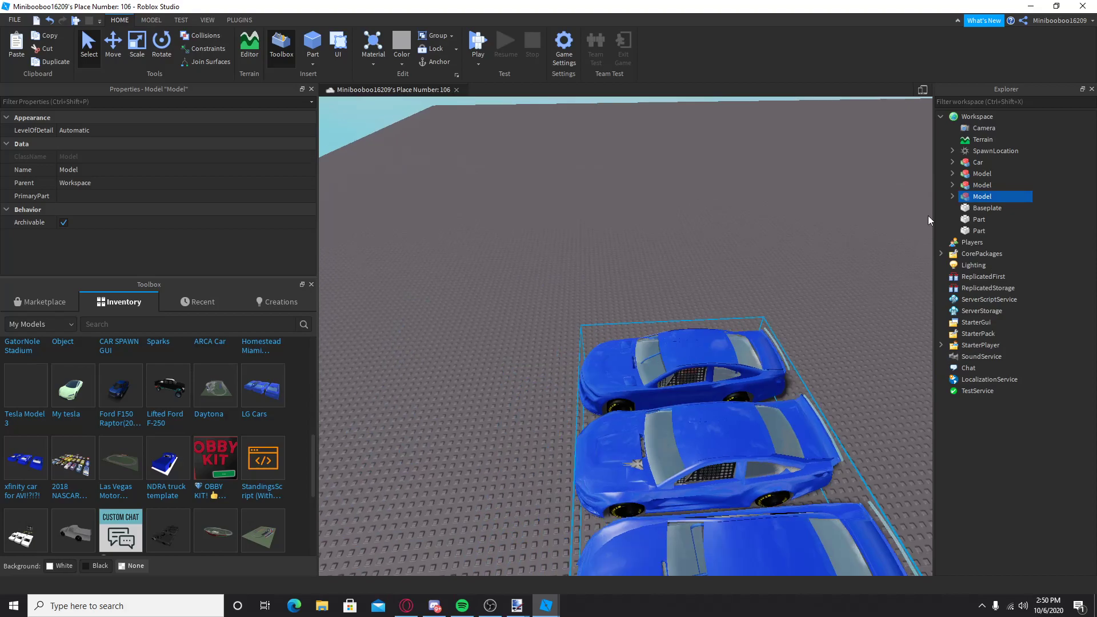
Delete the two outer cars from the inserted LG Cars model, keeping only the middle car
{"action": "left_click", "coordinate": [952, 196]}
{"action": "scroll", "coordinate": [777, 253], "scroll_direction": "up", "scroll_amount": 5}
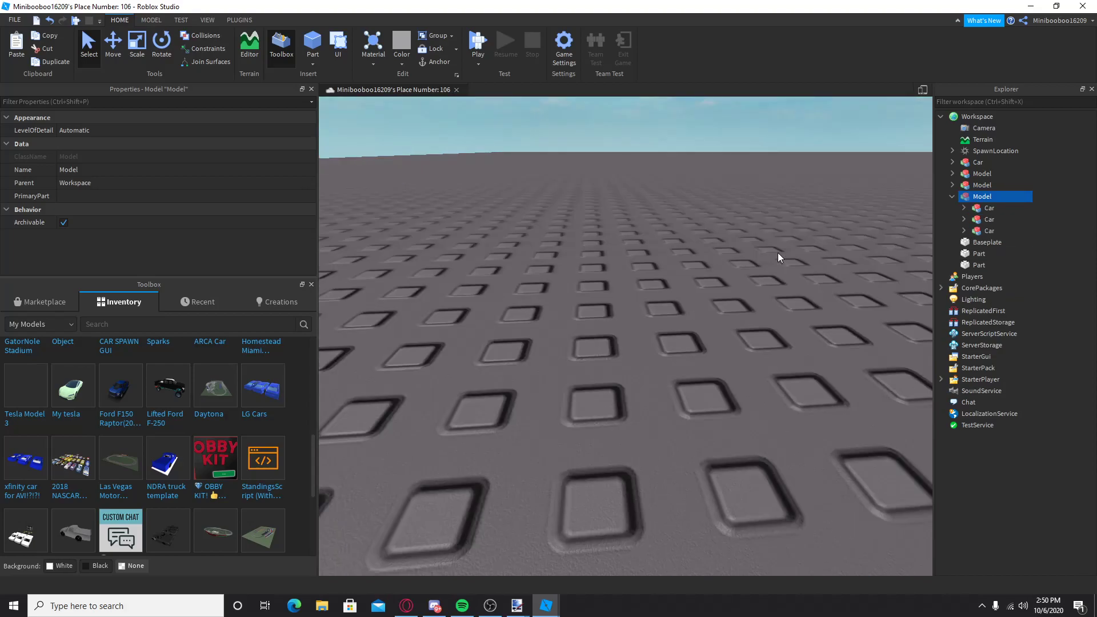
{"action": "right_click_drag", "start_coordinate": [776, 252], "coordinate": [715, 317]}
{"action": "scroll", "coordinate": [715, 319], "scroll_direction": "up", "scroll_amount": 3}
{"action": "left_click", "coordinate": [974, 233]}
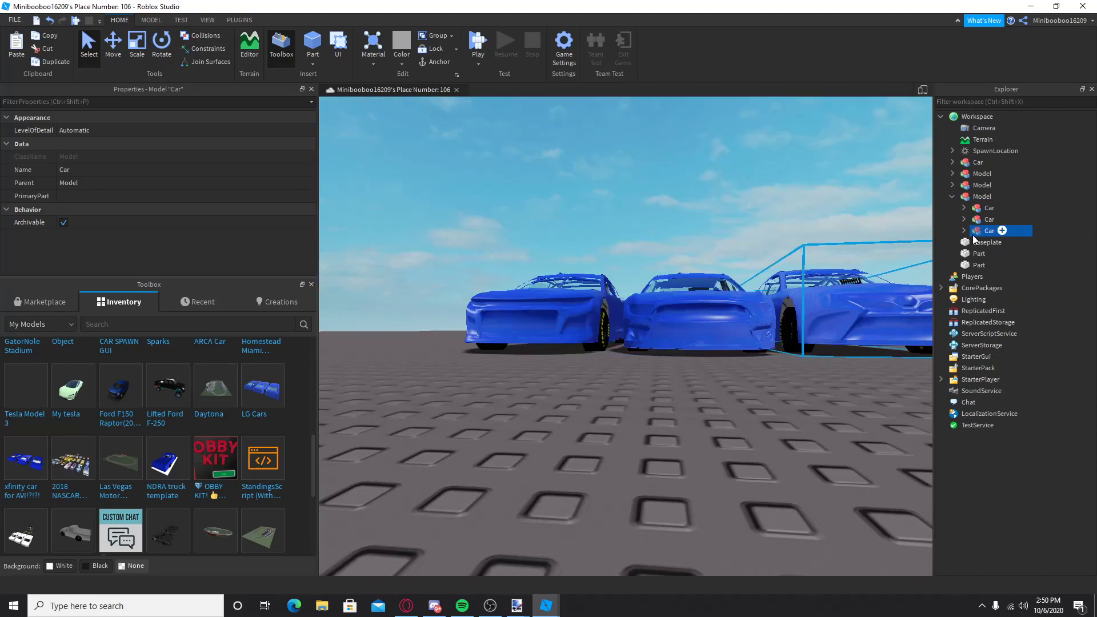
{"action": "left_click", "coordinate": [985, 208]}
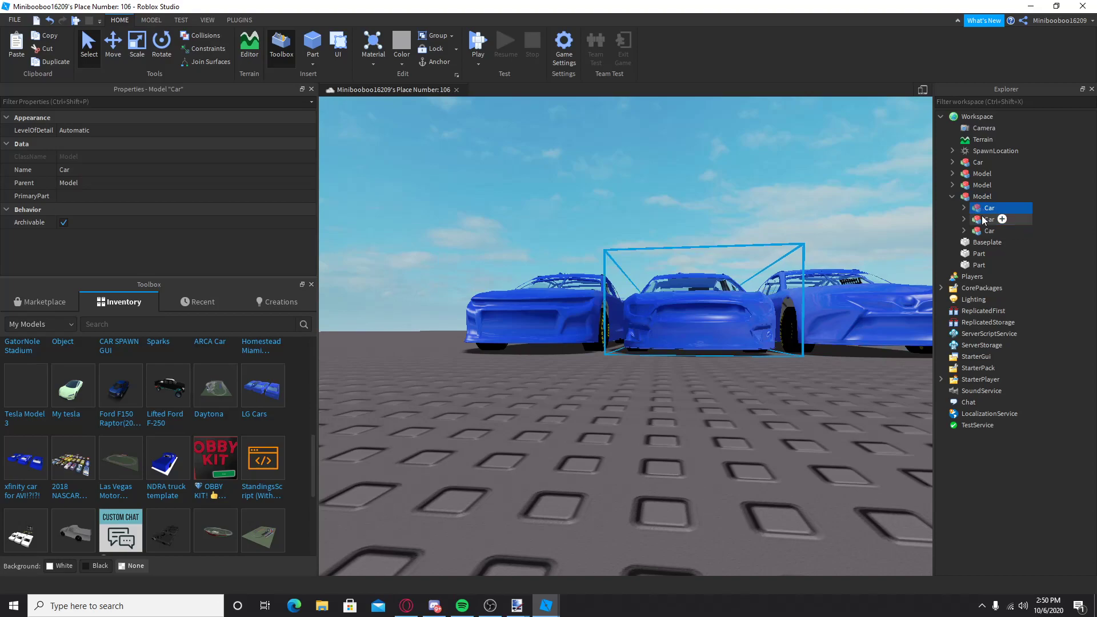
{"action": "left_click", "coordinate": [983, 221]}
{"action": "left_click", "coordinate": [983, 231], "text": "ctrl"}
{"action": "right_click", "coordinate": [983, 230]}
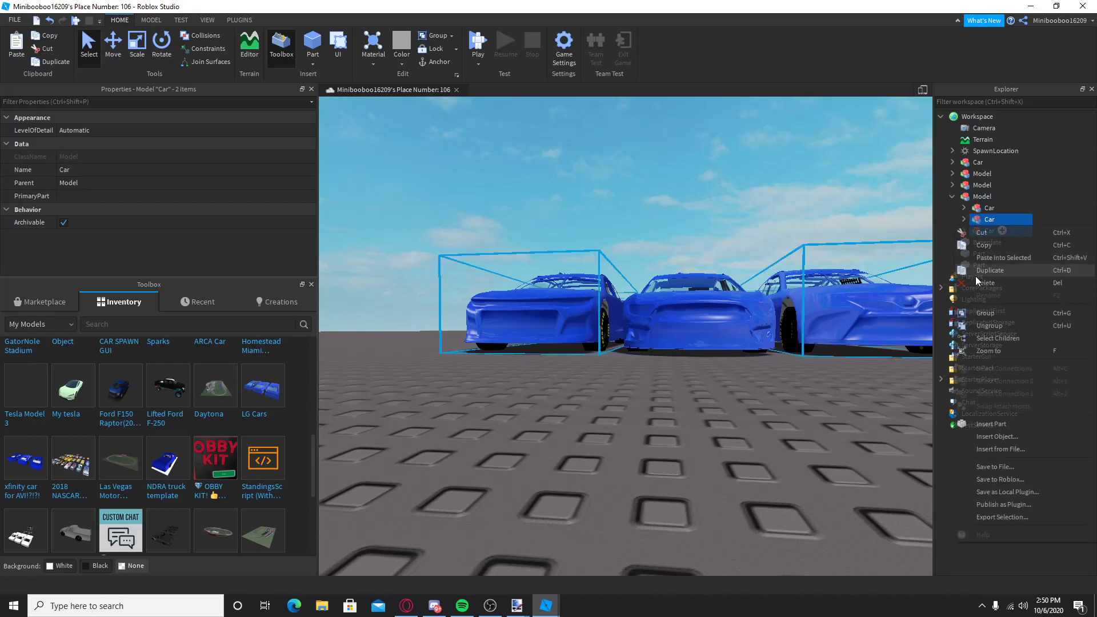
{"action": "left_click", "coordinate": [986, 282]}
Move the remaining blue car out of its model directly into Workspace and delete the emptied model
{"action": "left_click_drag", "start_coordinate": [969, 207], "coordinate": [970, 123]}
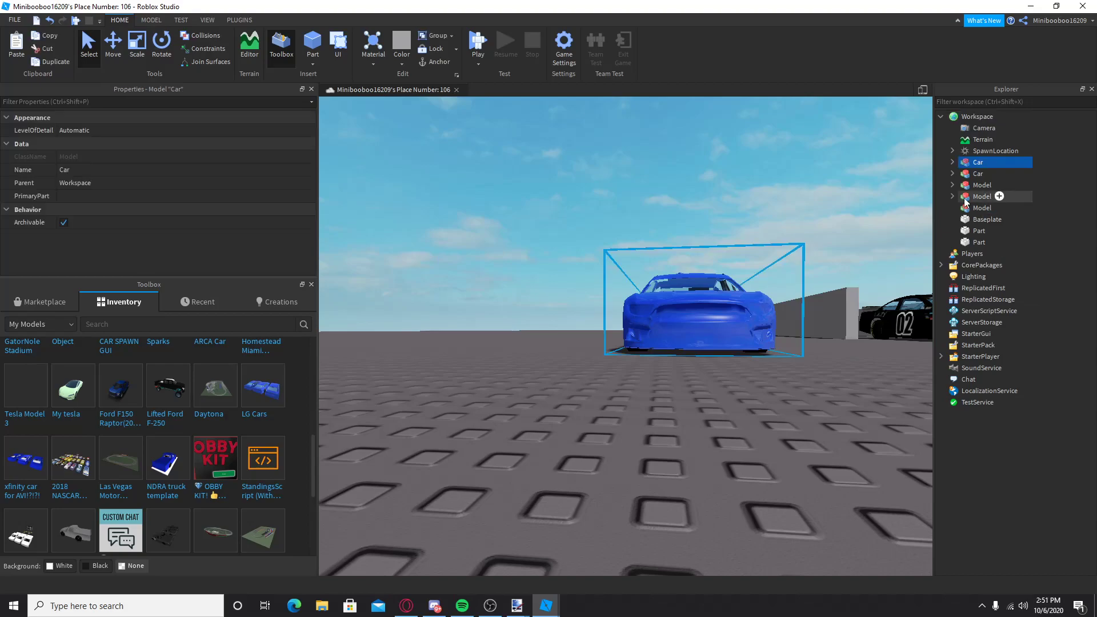
{"action": "left_click", "coordinate": [978, 196]}
{"action": "key", "text": "f"}
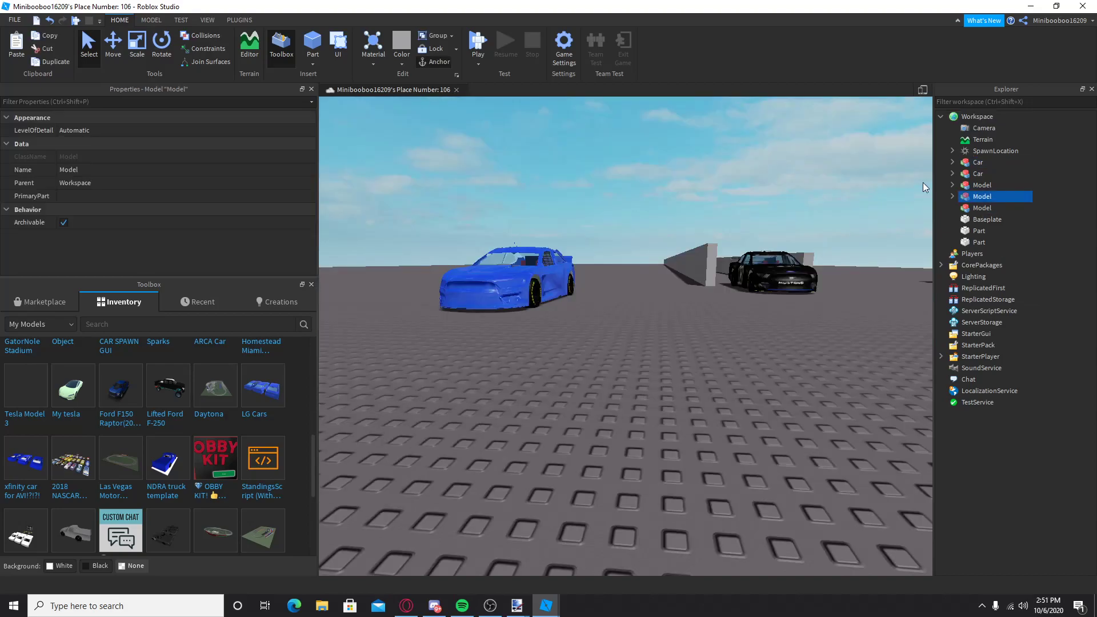
{"action": "left_click", "coordinate": [952, 197]}
{"action": "left_click", "coordinate": [952, 196]}
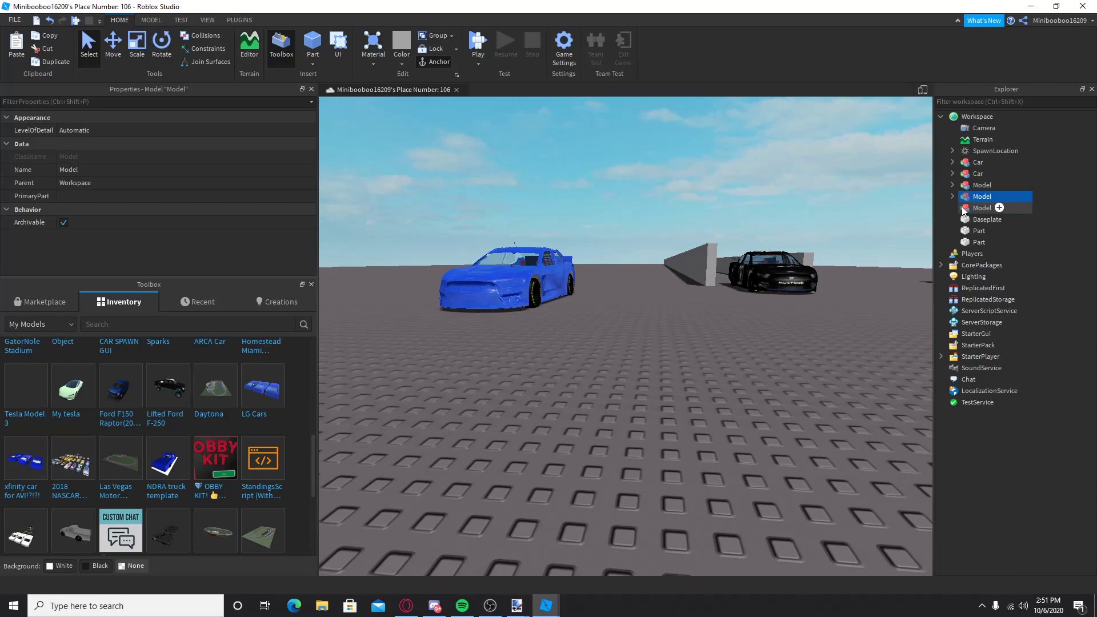
{"action": "right_click", "coordinate": [964, 209]}
{"action": "left_click", "coordinate": [968, 261]}
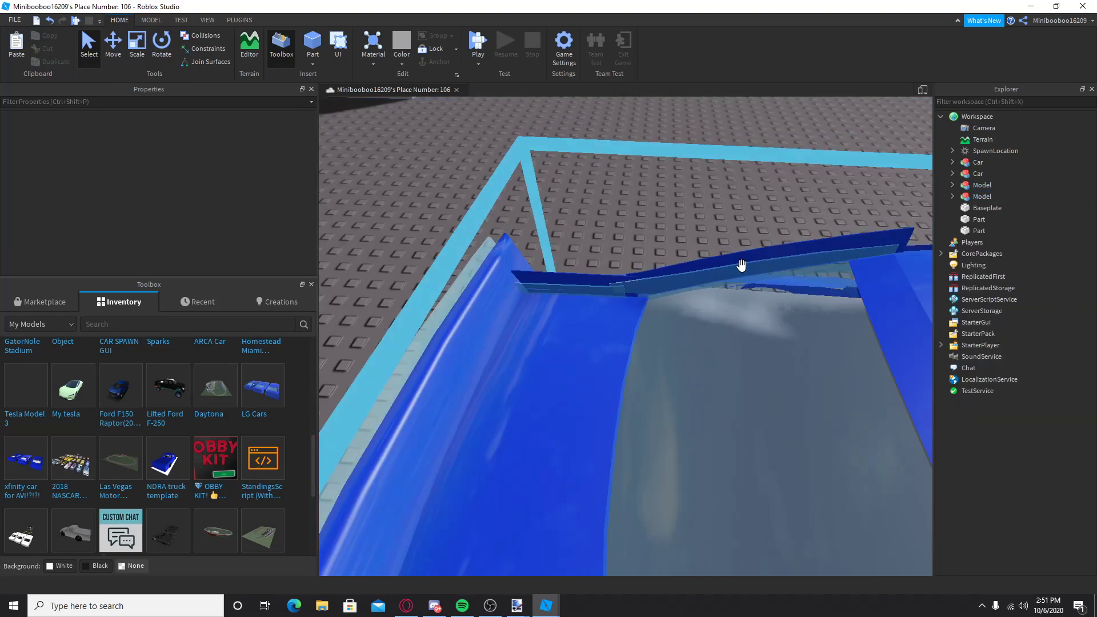
Turn the remaining blue car upside down on the baseplate so its underside faces up
{"action": "scroll", "coordinate": [614, 359], "scroll_direction": "down", "scroll_amount": 5}
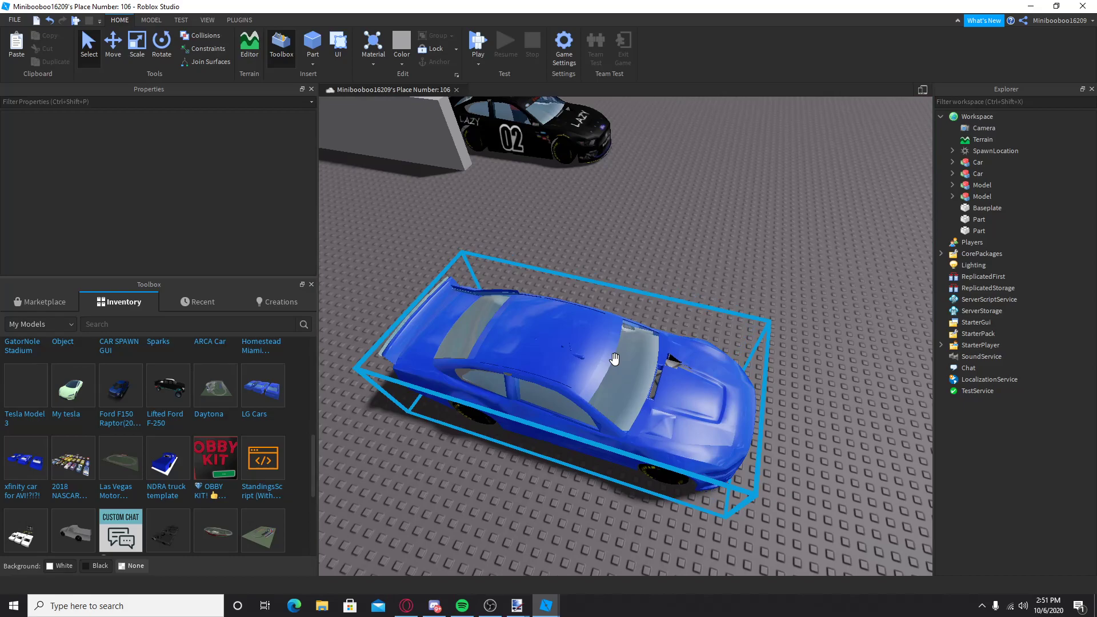
{"action": "right_click_drag", "start_coordinate": [615, 359], "coordinate": [708, 348]}
{"action": "left_click_drag", "start_coordinate": [708, 347], "coordinate": [613, 306]}
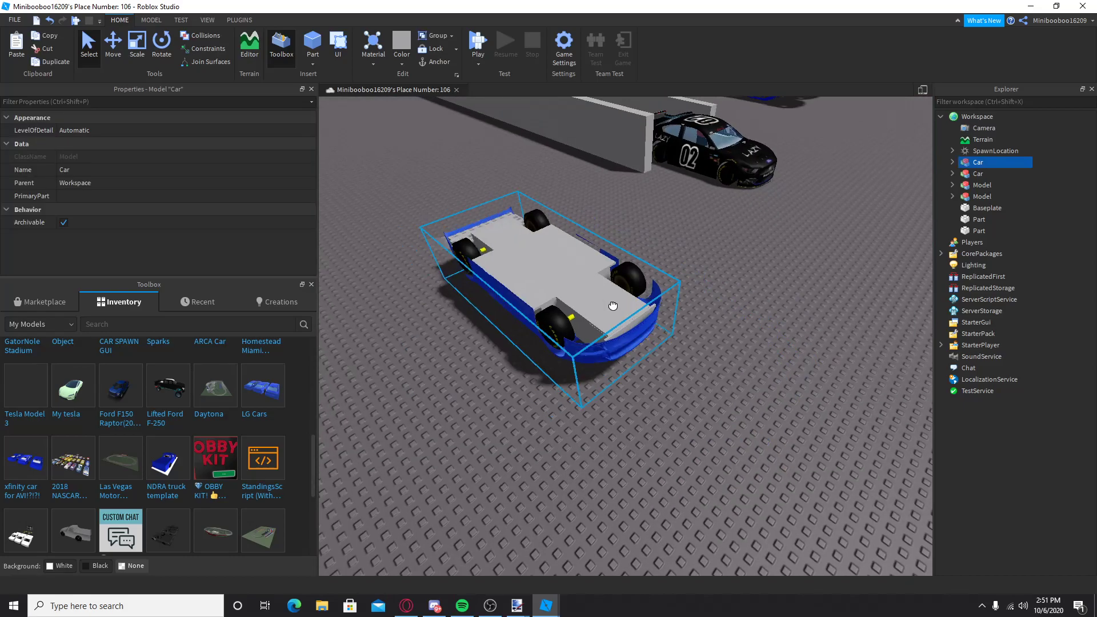
Select the thin bumper part along the front edge of the blue car's underside
{"action": "scroll", "coordinate": [613, 305], "scroll_direction": "up", "scroll_amount": 5}
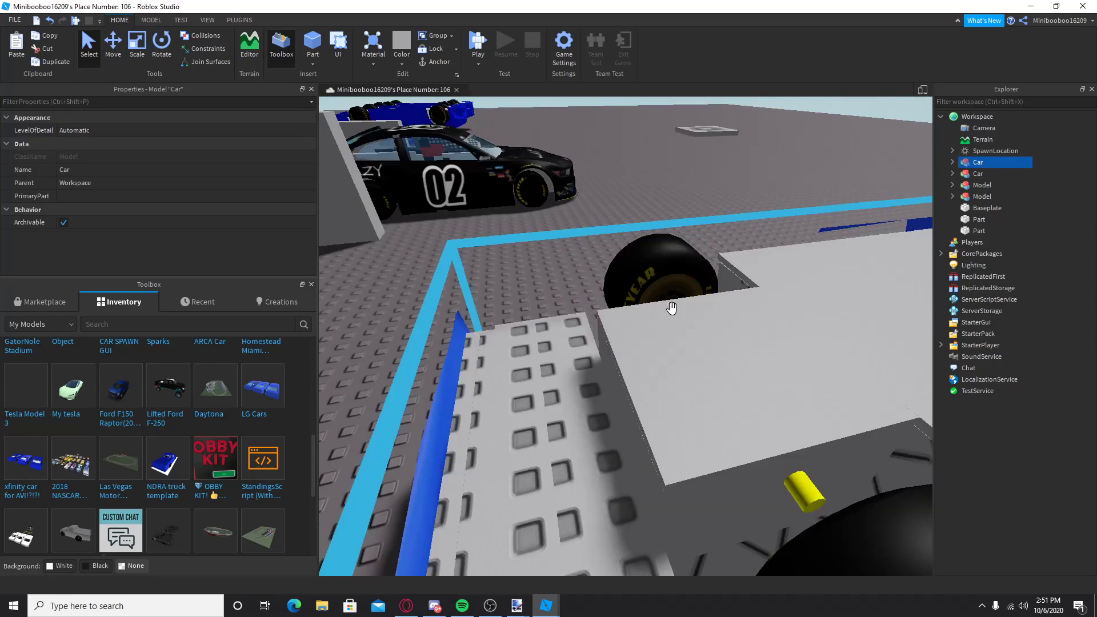
{"action": "scroll", "coordinate": [671, 308], "scroll_direction": "down", "scroll_amount": 5}
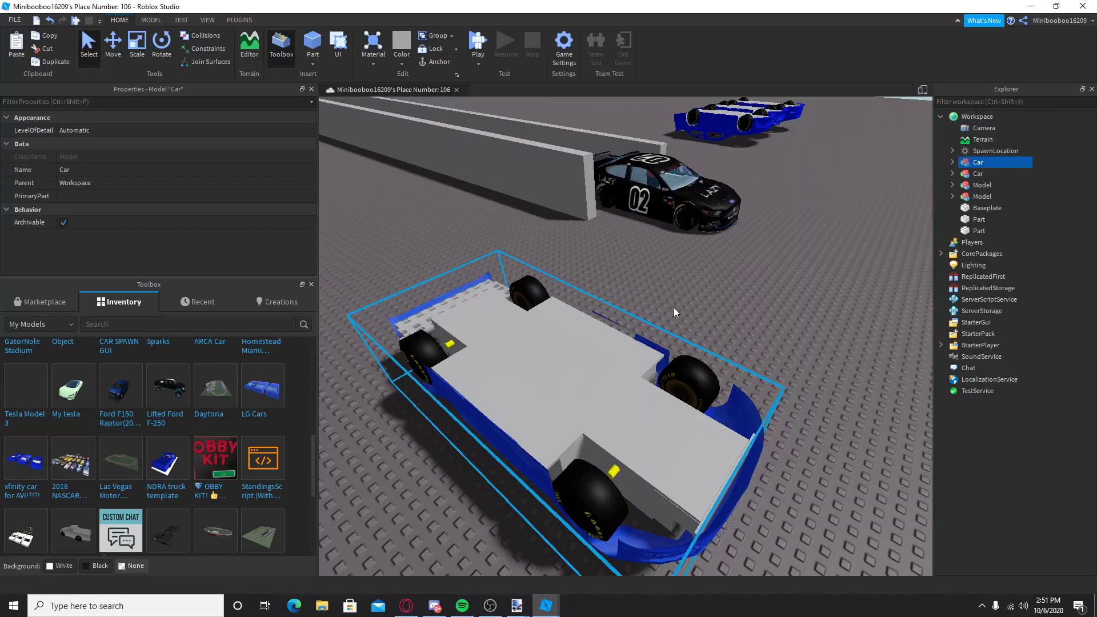
{"action": "scroll", "coordinate": [674, 307], "scroll_direction": "up", "scroll_amount": 5}
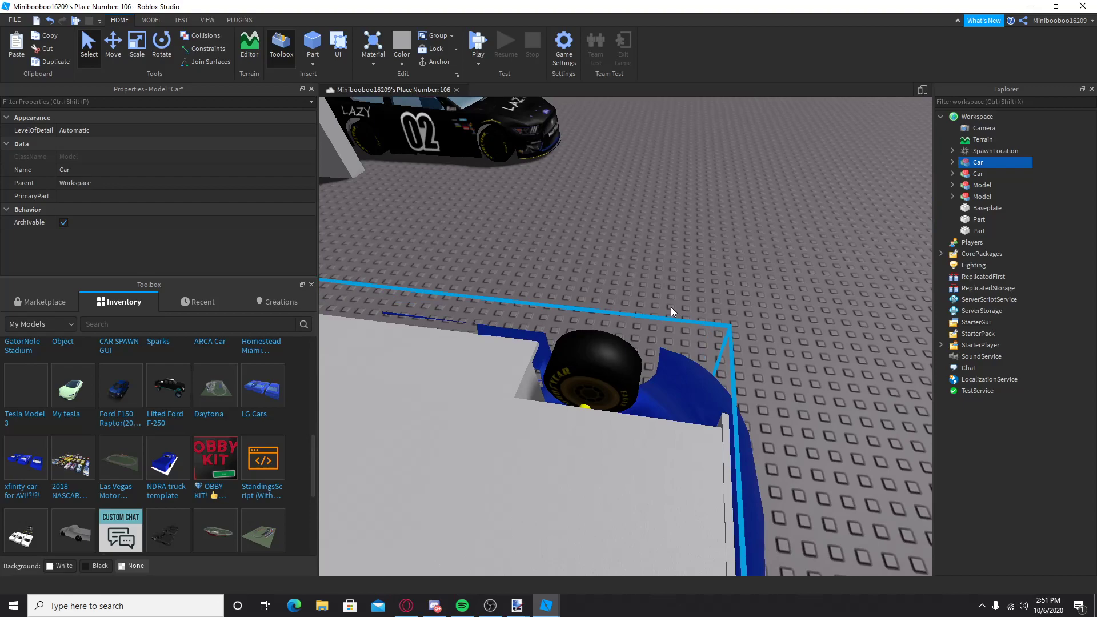
{"action": "scroll", "coordinate": [671, 308], "scroll_direction": "down", "scroll_amount": 5}
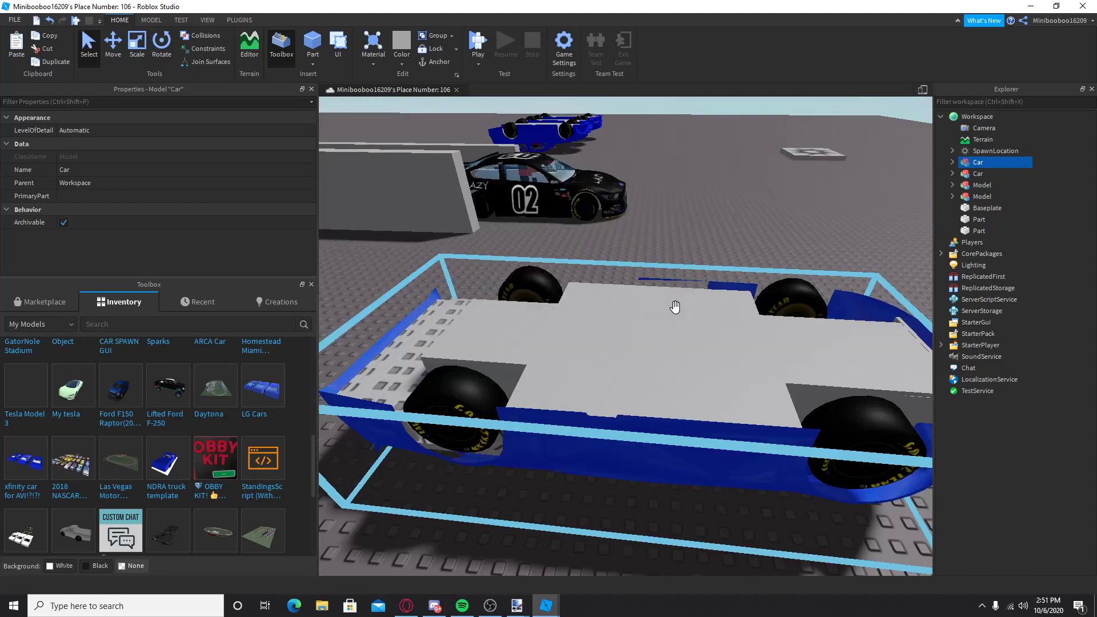
{"action": "right_click_drag", "start_coordinate": [675, 307], "coordinate": [673, 309]}
{"action": "scroll", "coordinate": [673, 311], "scroll_direction": "up", "scroll_amount": 4}
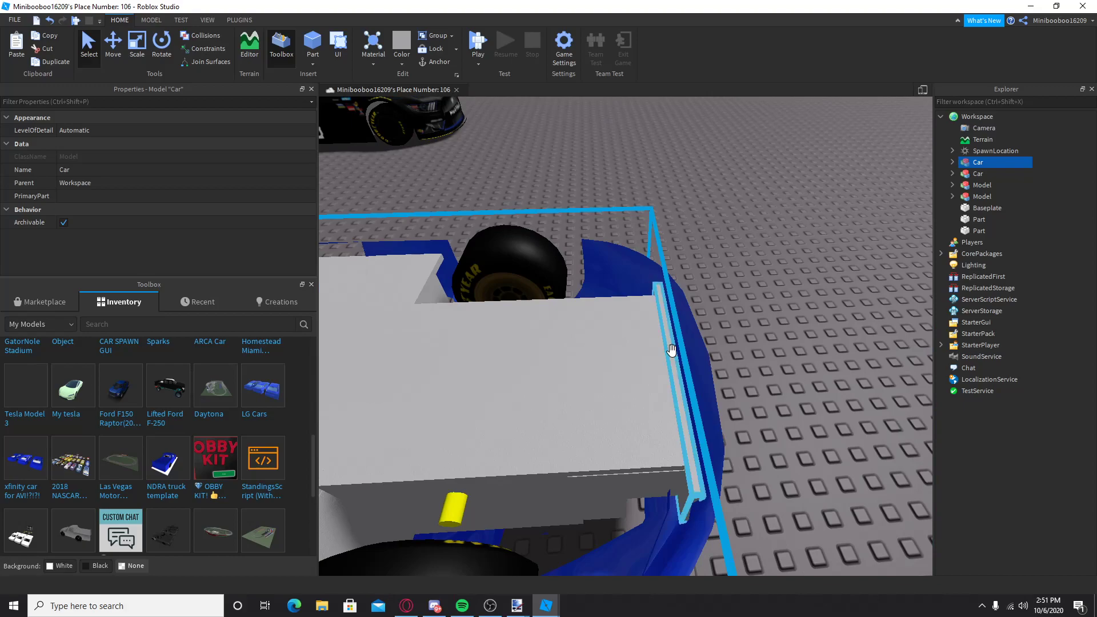
{"action": "left_click", "coordinate": [671, 350]}
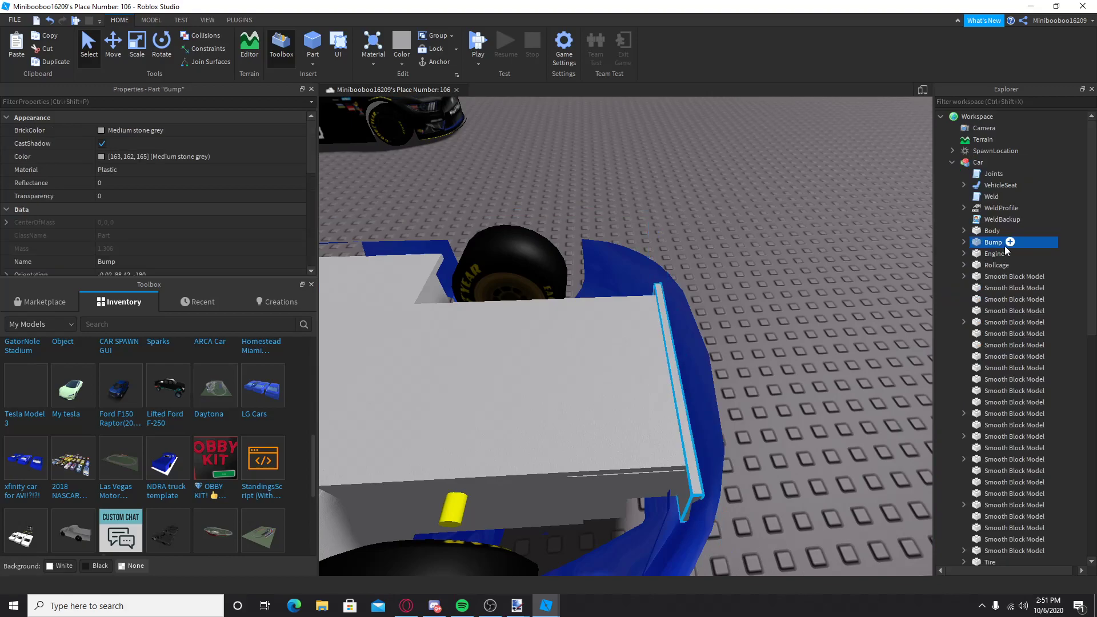
Examine the selected front bumper part from several angles and check its child objects
{"action": "scroll", "coordinate": [701, 301], "scroll_direction": "up", "scroll_amount": 3}
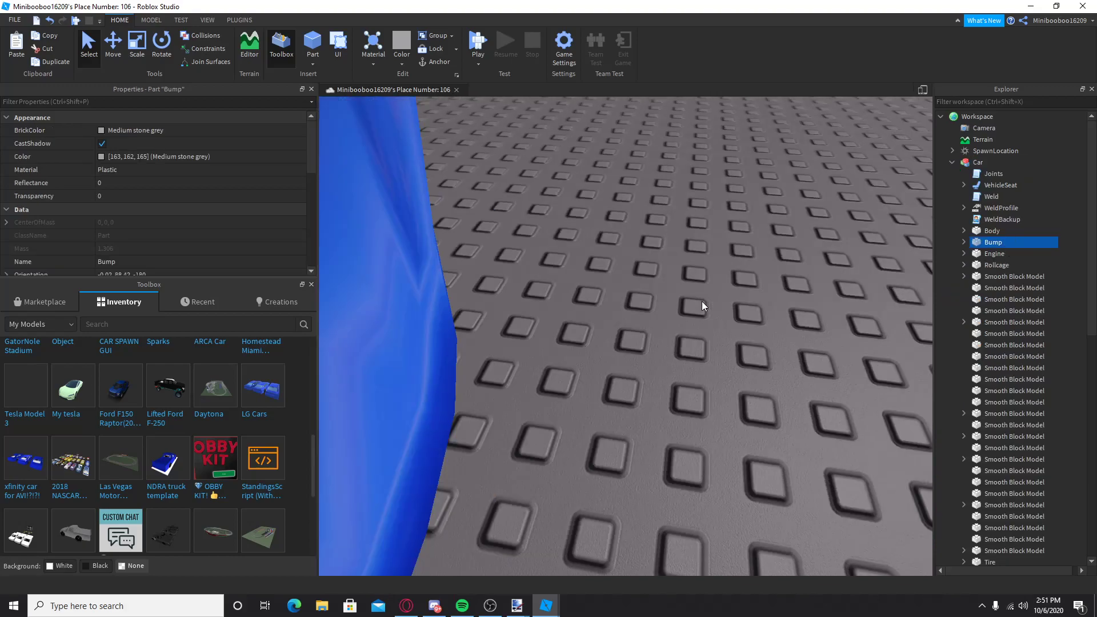
{"action": "right_click_drag", "start_coordinate": [701, 300], "coordinate": [701, 295]}
{"action": "scroll", "coordinate": [701, 301], "scroll_direction": "down", "scroll_amount": 3}
{"action": "scroll", "coordinate": [702, 300], "scroll_direction": "up", "scroll_amount": 1}
{"action": "scroll", "coordinate": [701, 301], "scroll_direction": "up", "scroll_amount": 1}
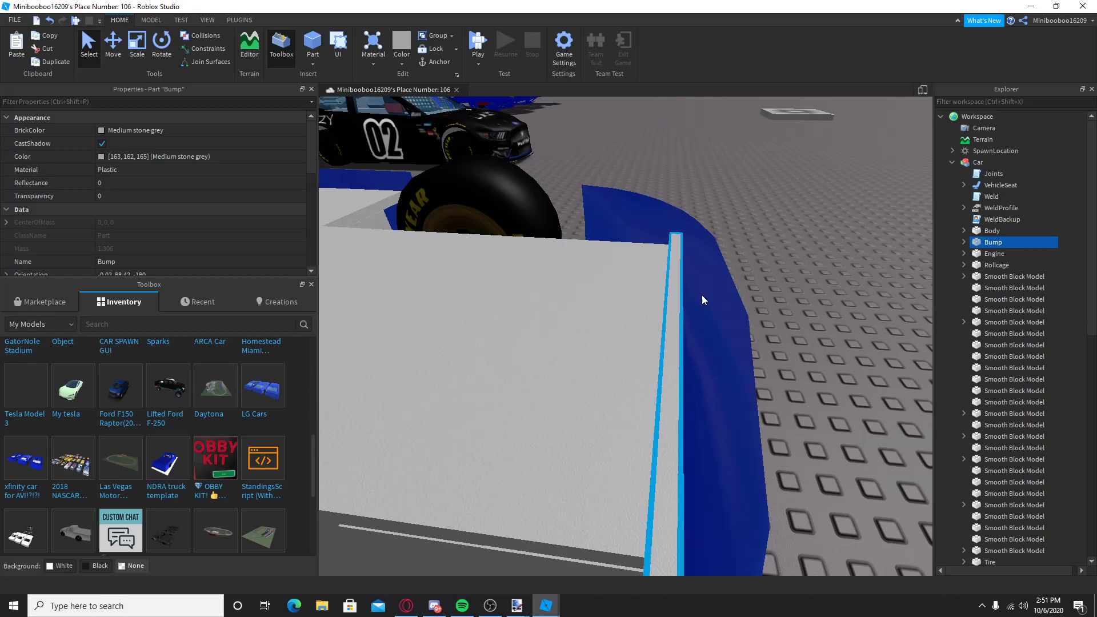
{"action": "scroll", "coordinate": [701, 295], "scroll_direction": "down", "scroll_amount": 2}
{"action": "scroll", "coordinate": [724, 299], "scroll_direction": "up", "scroll_amount": 2}
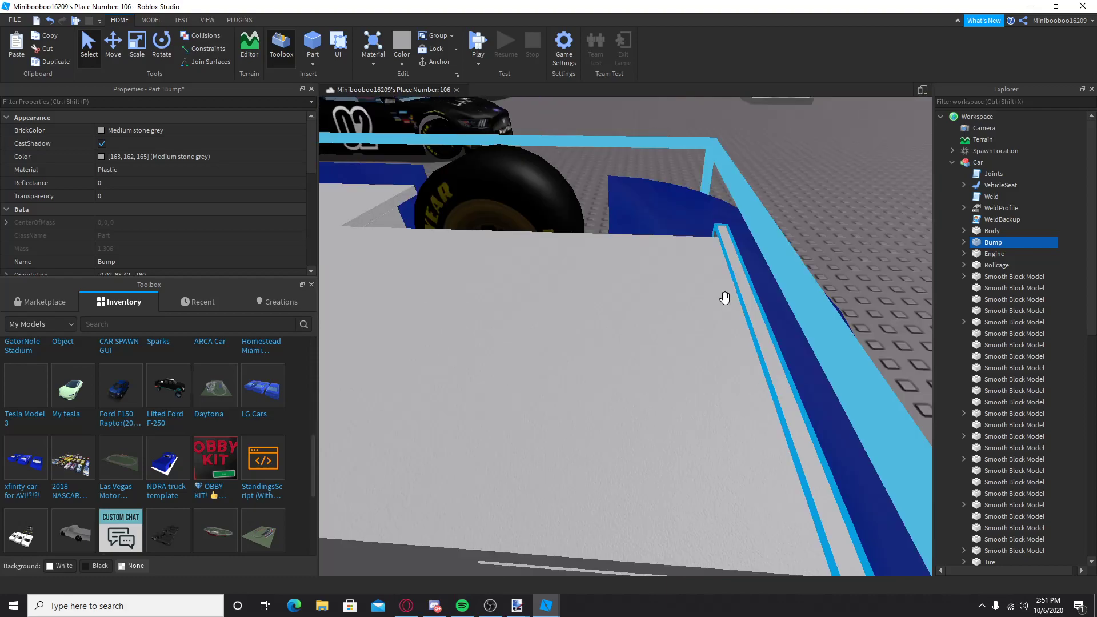
{"action": "right_click_drag", "start_coordinate": [724, 297], "coordinate": [725, 298]}
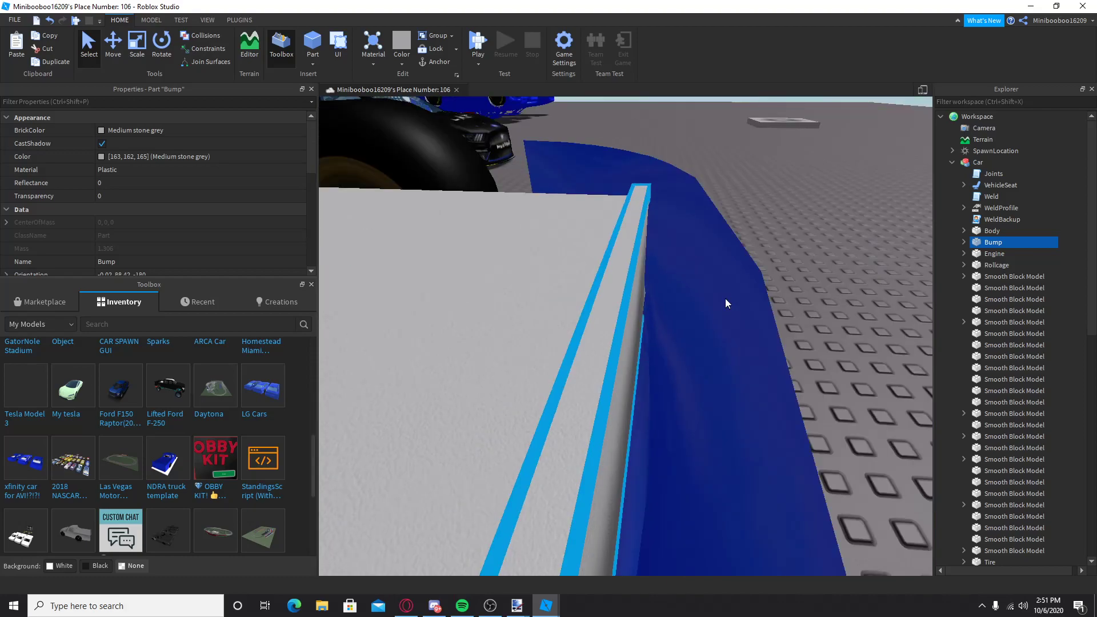
{"action": "scroll", "coordinate": [724, 298], "scroll_direction": "down", "scroll_amount": 3}
{"action": "left_click", "coordinate": [963, 242]}
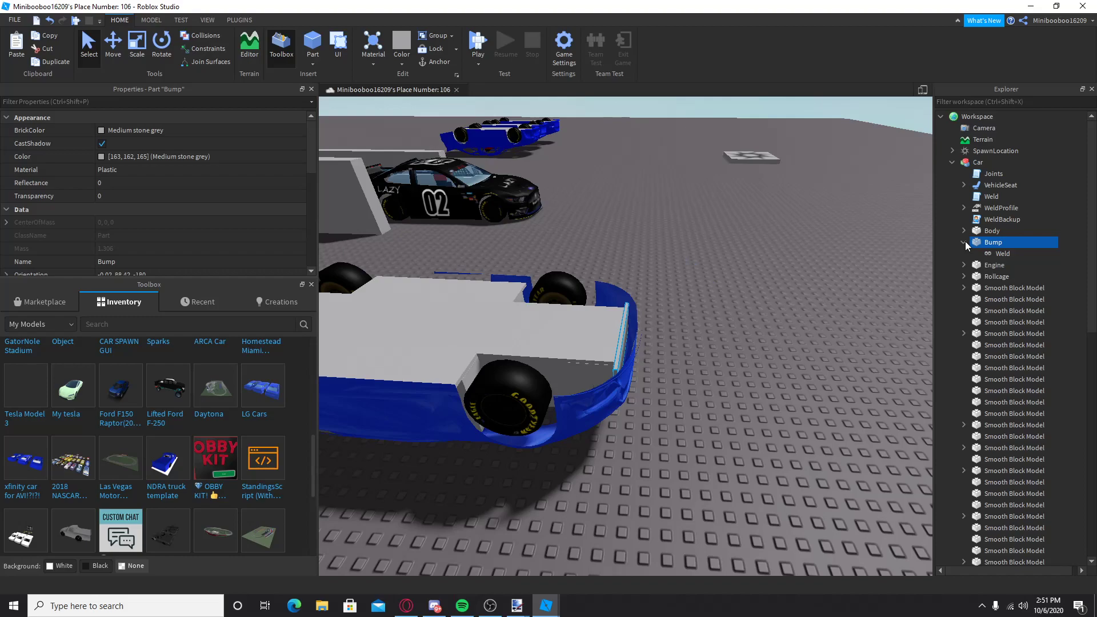
Rename the front bumper part as Bumper
{"action": "right_click", "coordinate": [965, 241]}
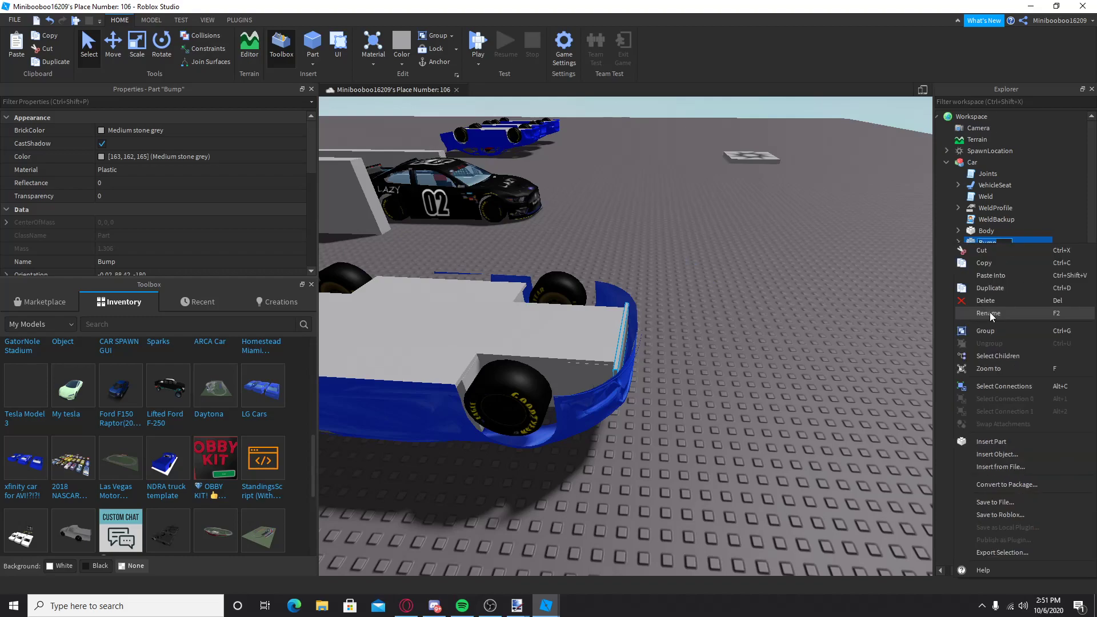
{"action": "left_click", "coordinate": [989, 312]}
{"action": "type", "text": "ER"}
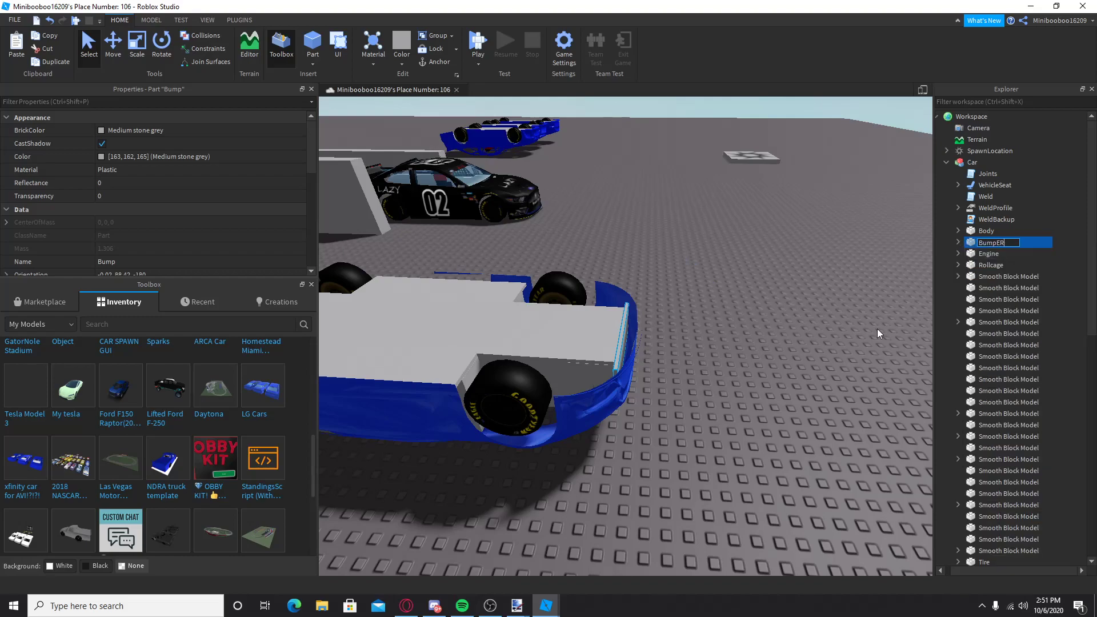
{"action": "key", "text": "BackSpace"}
{"action": "key", "text": "BackSpace"}
{"action": "type", "text": "er"}
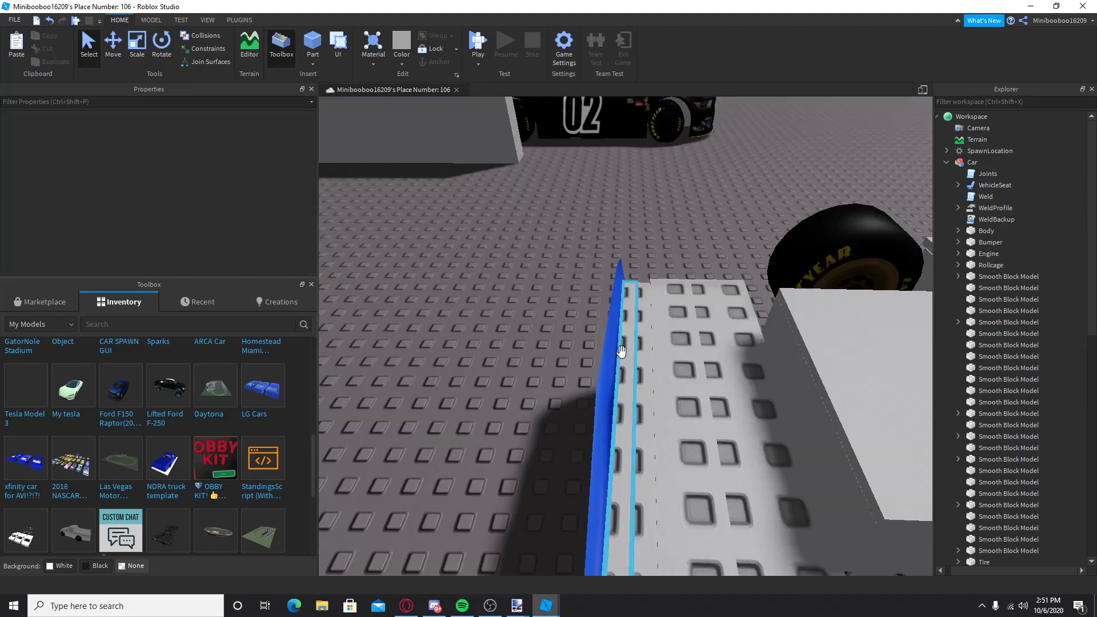
Rename the thin part along the rear edge of the blue car's underside as DraftMaker
{"action": "left_click", "coordinate": [621, 351]}
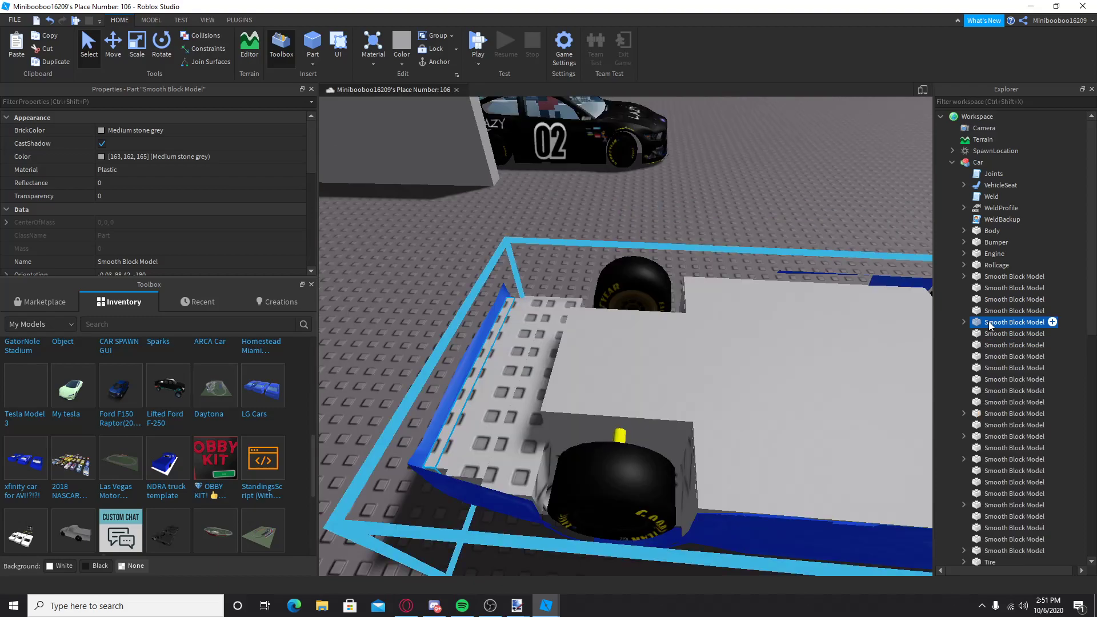
{"action": "left_click", "coordinate": [990, 325]}
{"action": "type", "text": "Draft"}
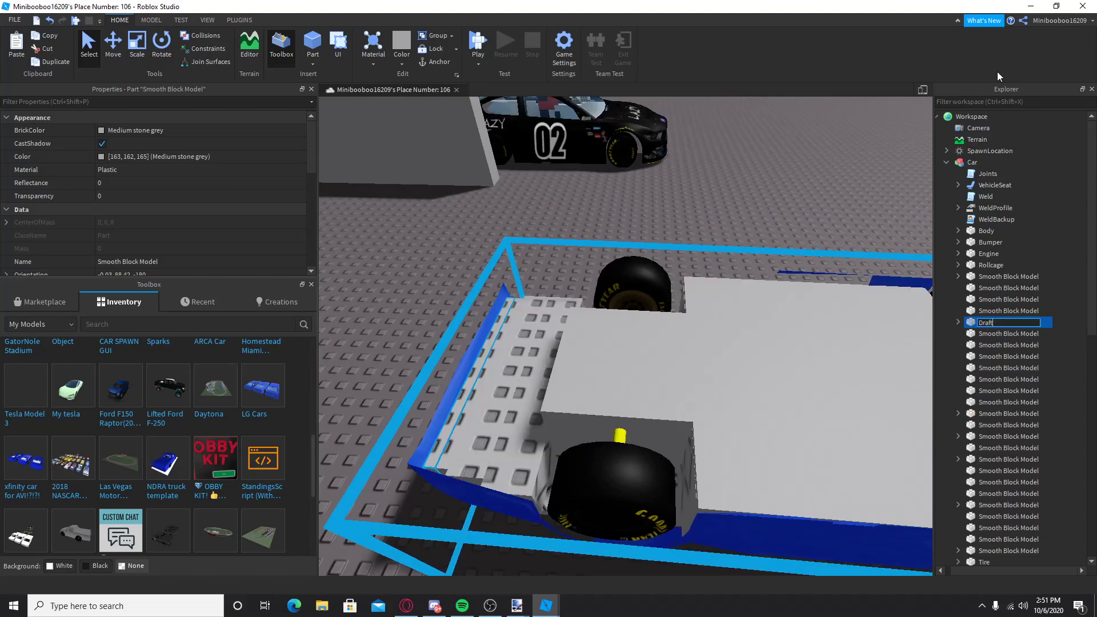
{"action": "type", "text": "Maker"}
{"action": "key", "text": "Return"}
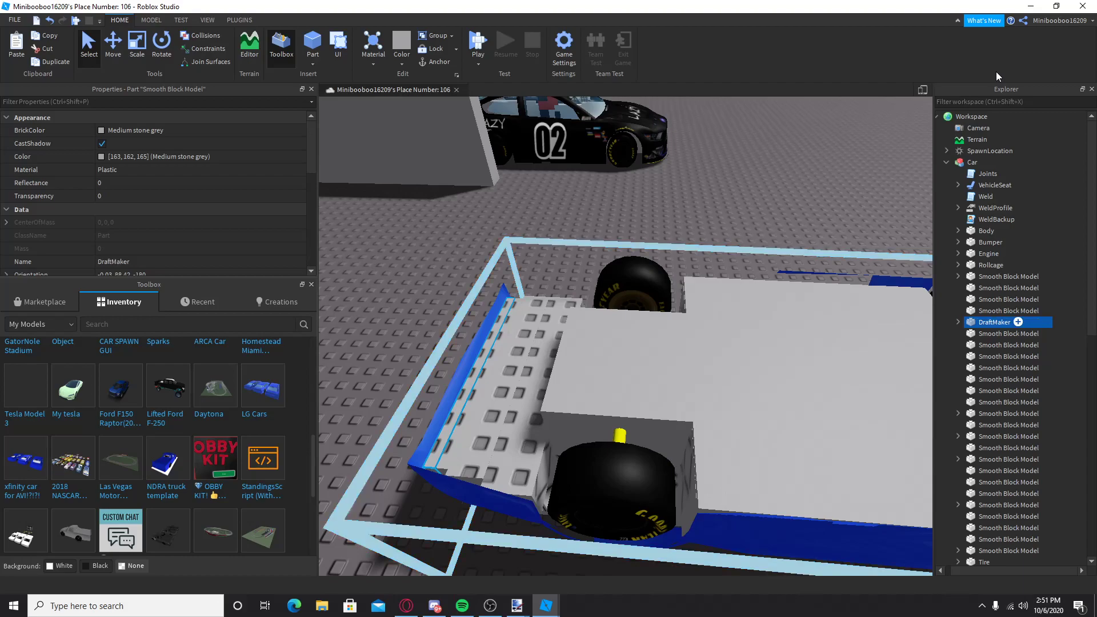
Rename the grey block between the blue car's rear wheels as RearAxle
{"action": "scroll", "coordinate": [600, 265], "scroll_direction": "up", "scroll_amount": 10}
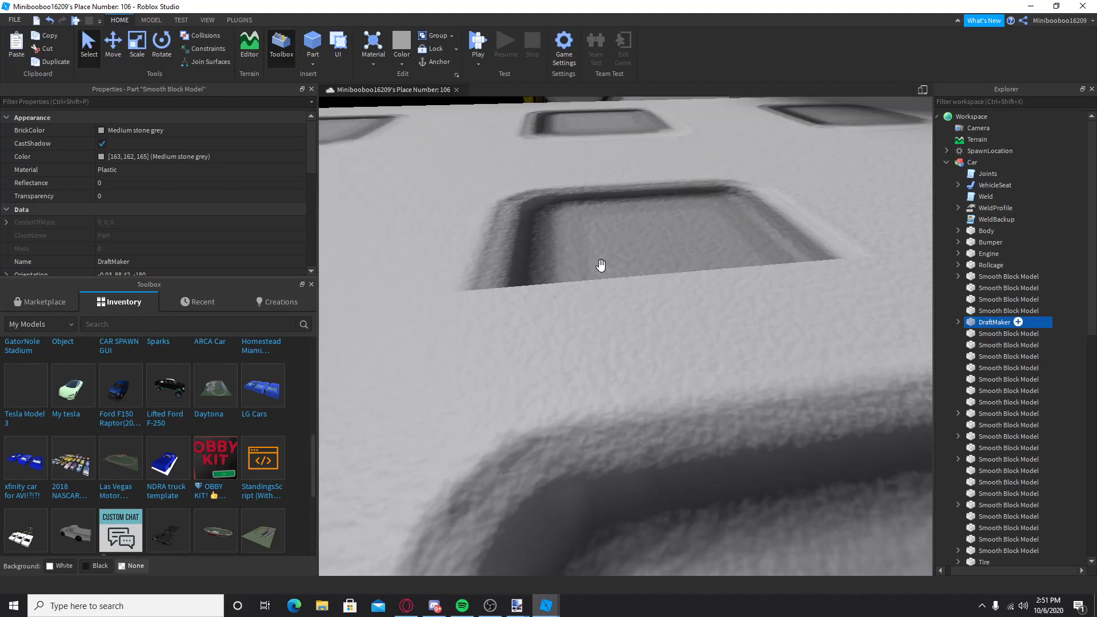
{"action": "scroll", "coordinate": [601, 265], "scroll_direction": "down", "scroll_amount": 10}
{"action": "left_click", "coordinate": [642, 269]}
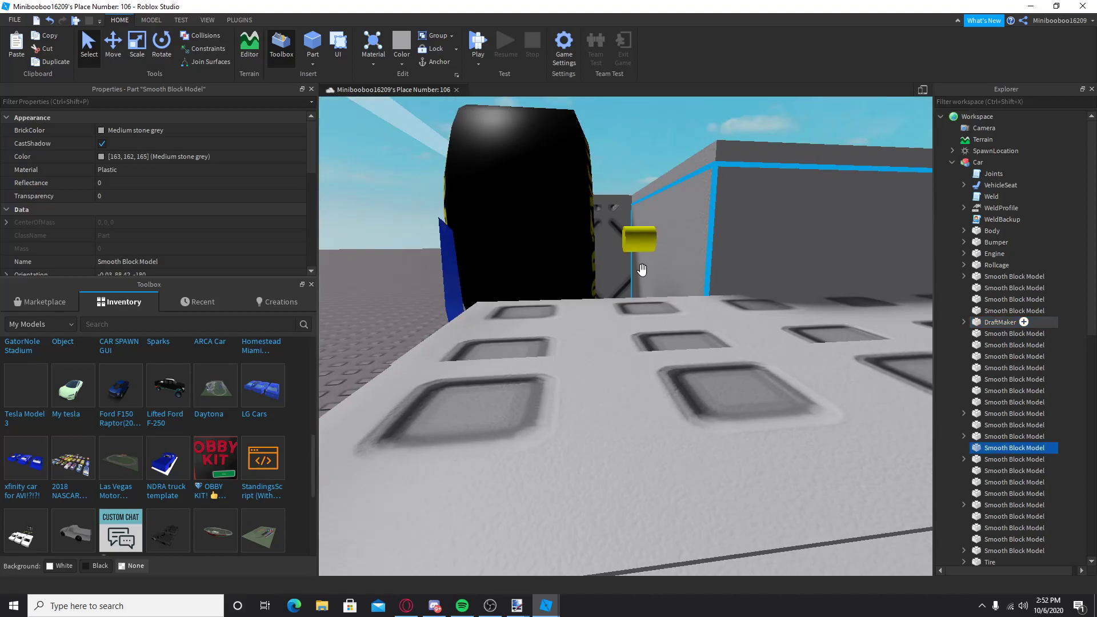
{"action": "scroll", "coordinate": [641, 269], "scroll_direction": "down", "scroll_amount": 10}
{"action": "right_click", "coordinate": [1013, 447]}
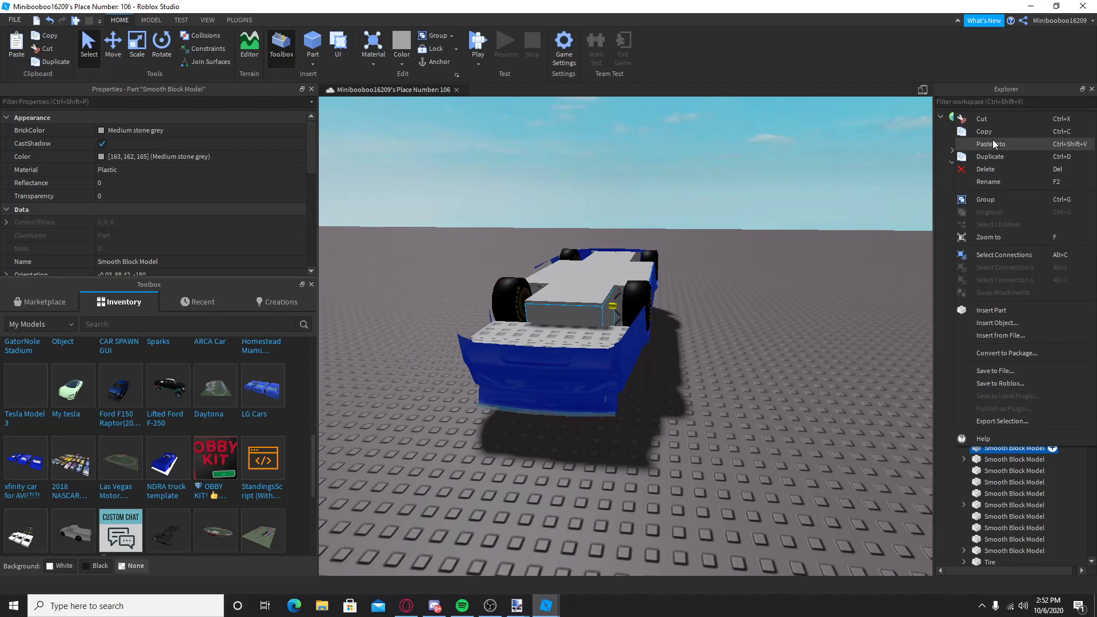
{"action": "left_click", "coordinate": [987, 182]}
{"action": "type", "text": "RearAxle"}
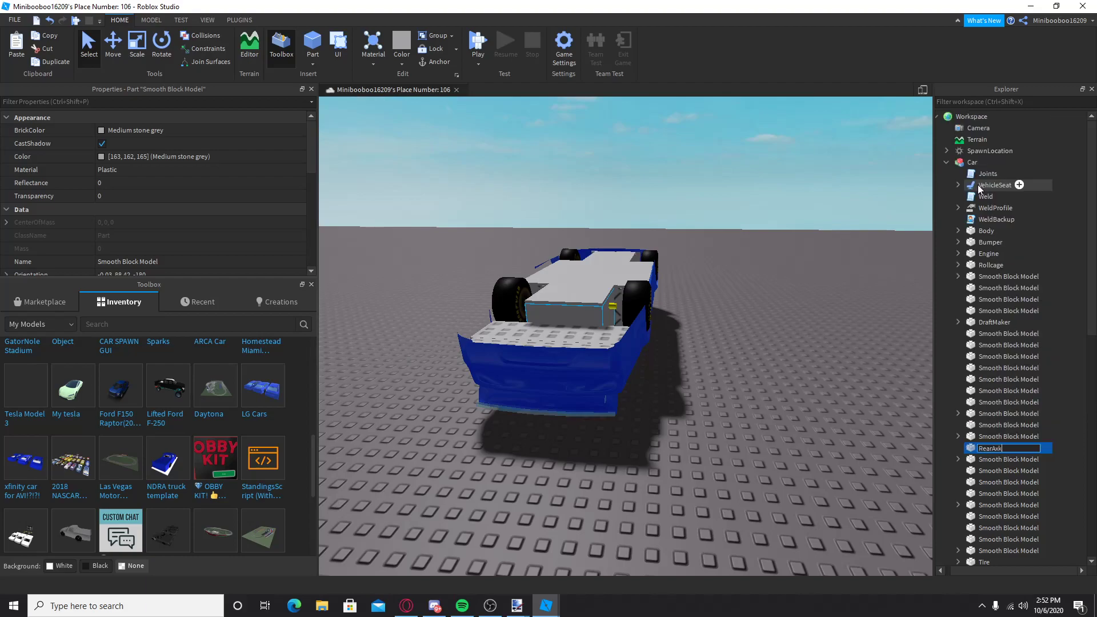
{"action": "key", "text": "Return"}
Select the VehicleSeat inside the blue car and check its child objects
{"action": "scroll", "coordinate": [652, 277], "scroll_direction": "up", "scroll_amount": 10}
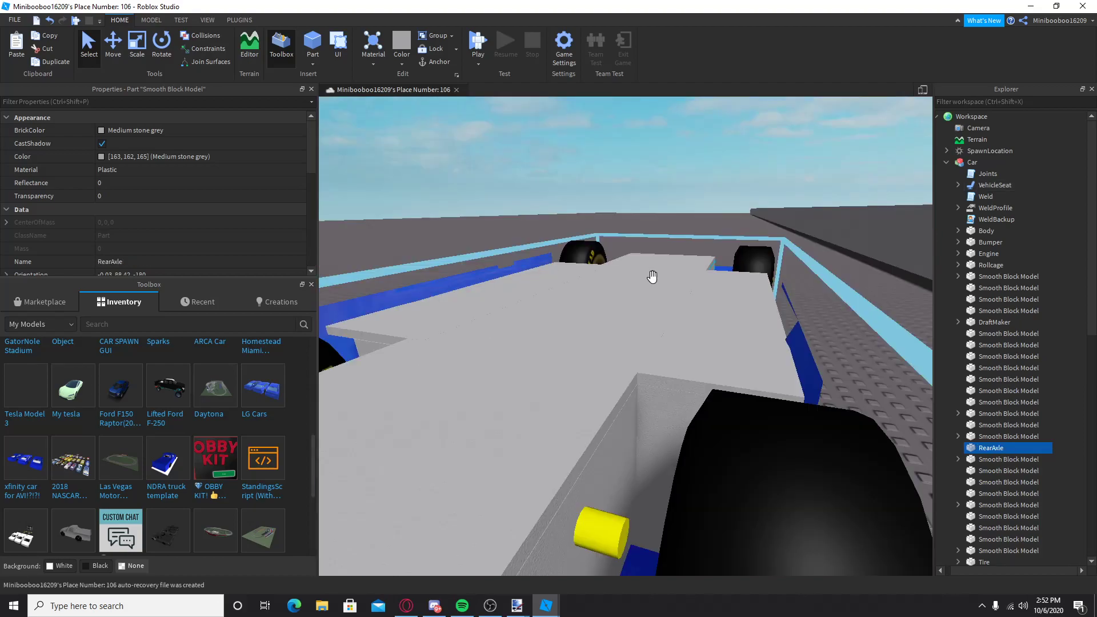
{"action": "scroll", "coordinate": [652, 277], "scroll_direction": "up", "scroll_amount": 3}
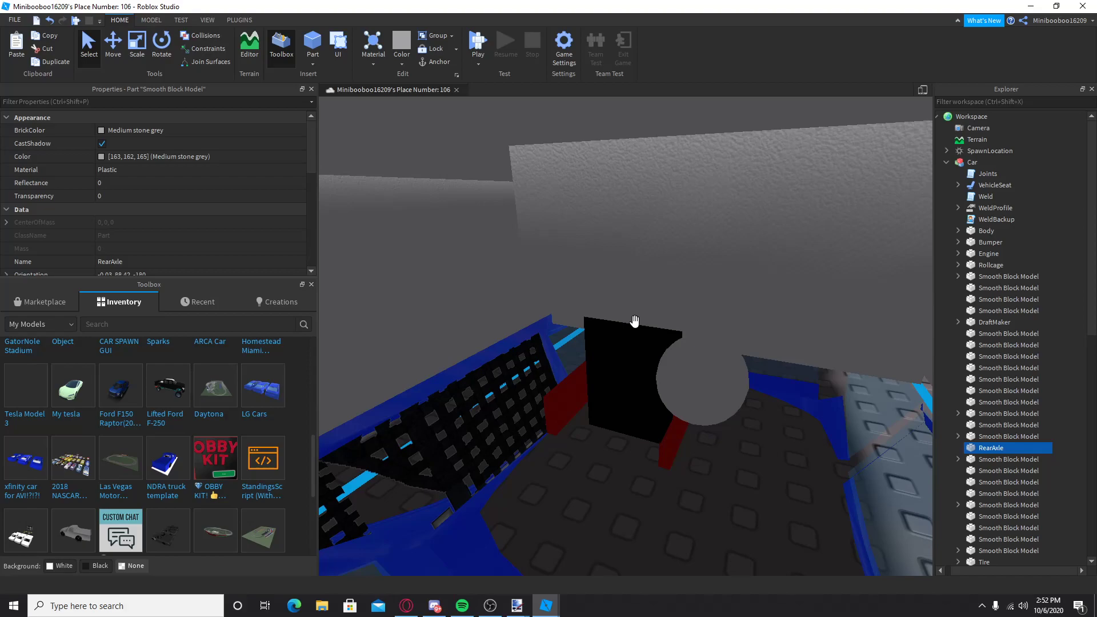
{"action": "scroll", "coordinate": [634, 321], "scroll_direction": "up", "scroll_amount": 3}
{"action": "left_click", "coordinate": [583, 230]}
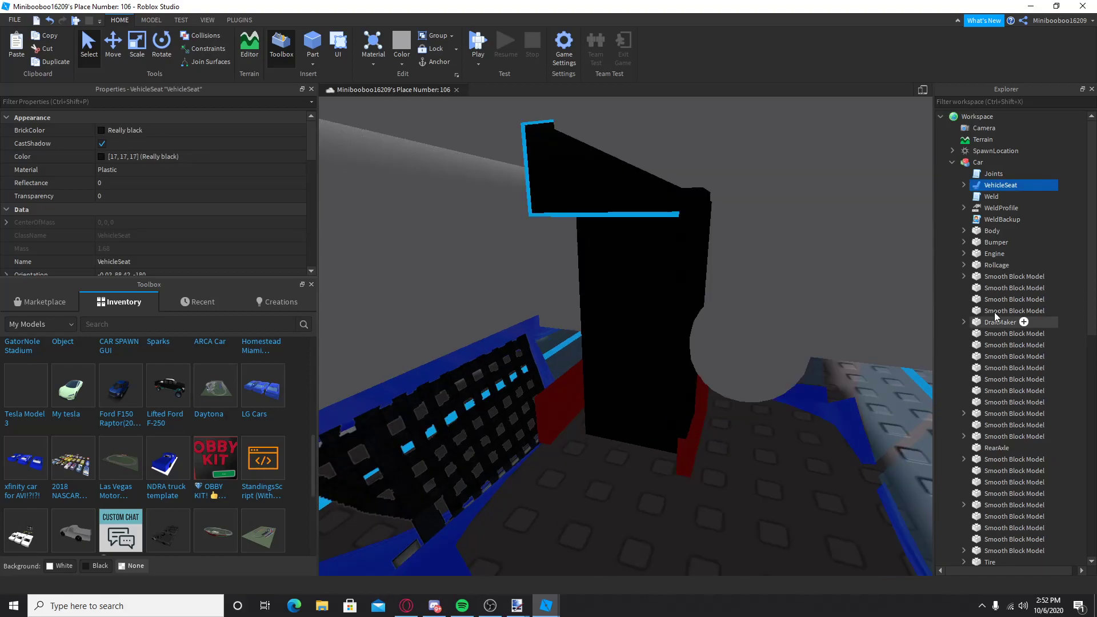
{"action": "left_click", "coordinate": [963, 184]}
{"action": "right_click", "coordinate": [1008, 210]}
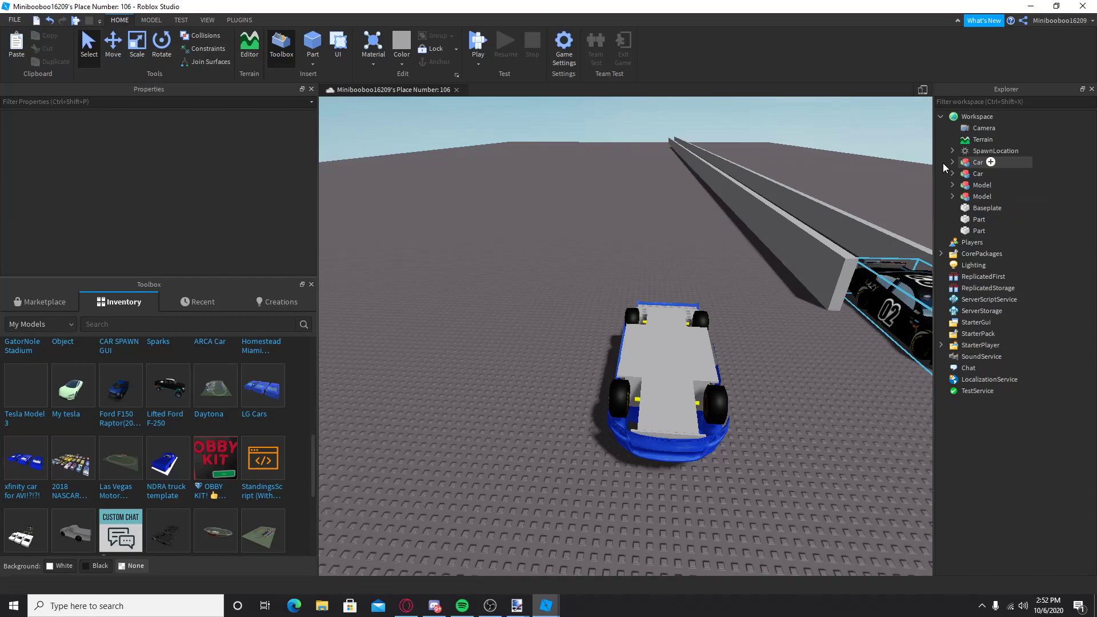
Copy the Blowover from bbr, Draft Manager and Smooth Decel scripts from the script Model
{"action": "left_click", "coordinate": [951, 196]}
{"action": "left_click", "coordinate": [1011, 208]}
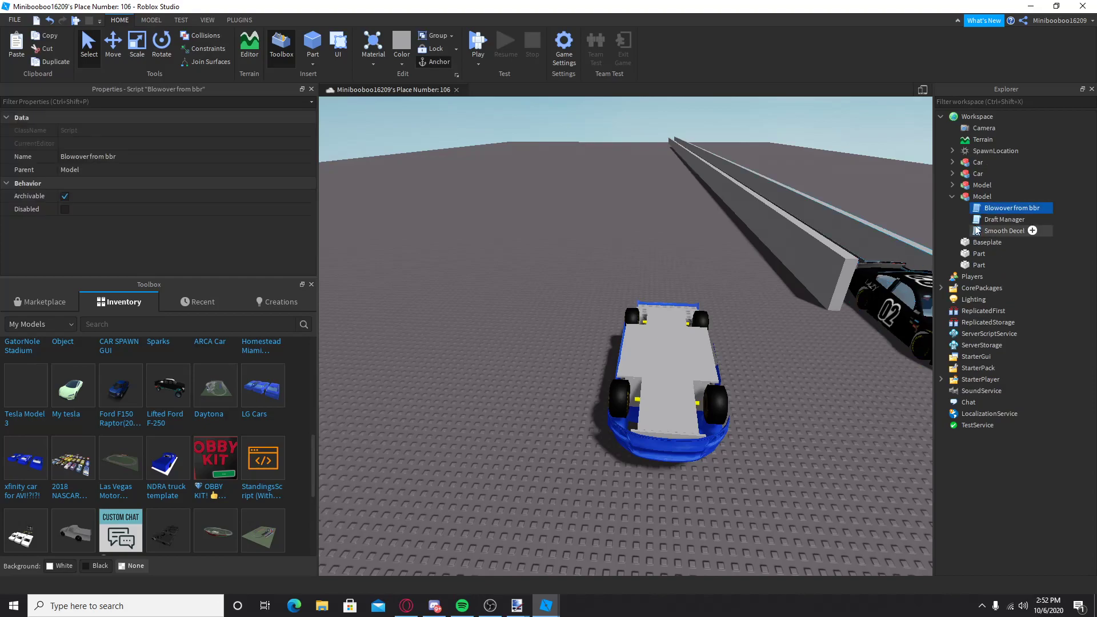
{"action": "left_click", "coordinate": [976, 230], "text": "shift"}
Try to paste the three copied scripts into the VehicleSeat of the black car
{"action": "left_click", "coordinate": [951, 174]}
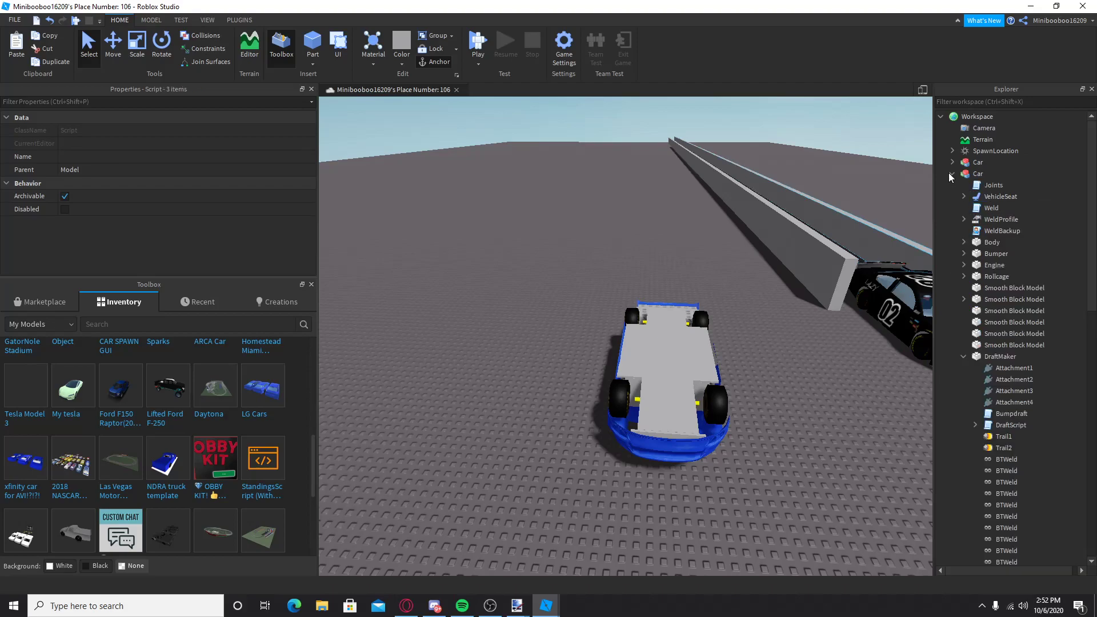
{"action": "right_click", "coordinate": [999, 196]}
{"action": "left_click", "coordinate": [1014, 241]}
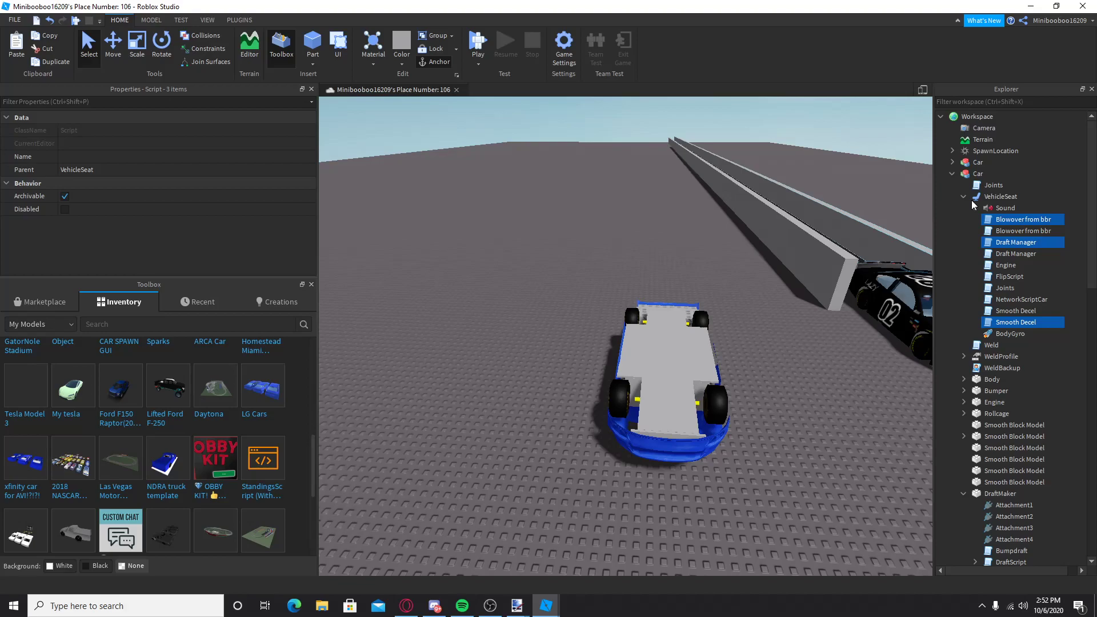
{"action": "key", "text": "ctrl+z"}
Paste the three copied scripts into the VehicleSeat of the upside-down blue car
{"action": "left_click", "coordinate": [952, 173]}
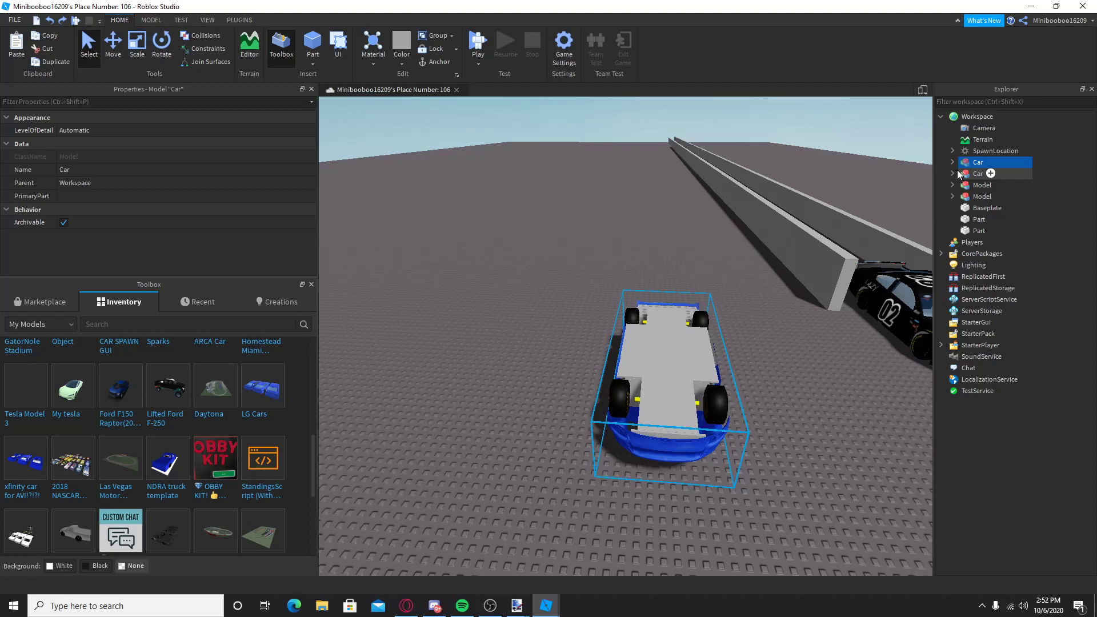
{"action": "key", "text": "ctrl+y"}
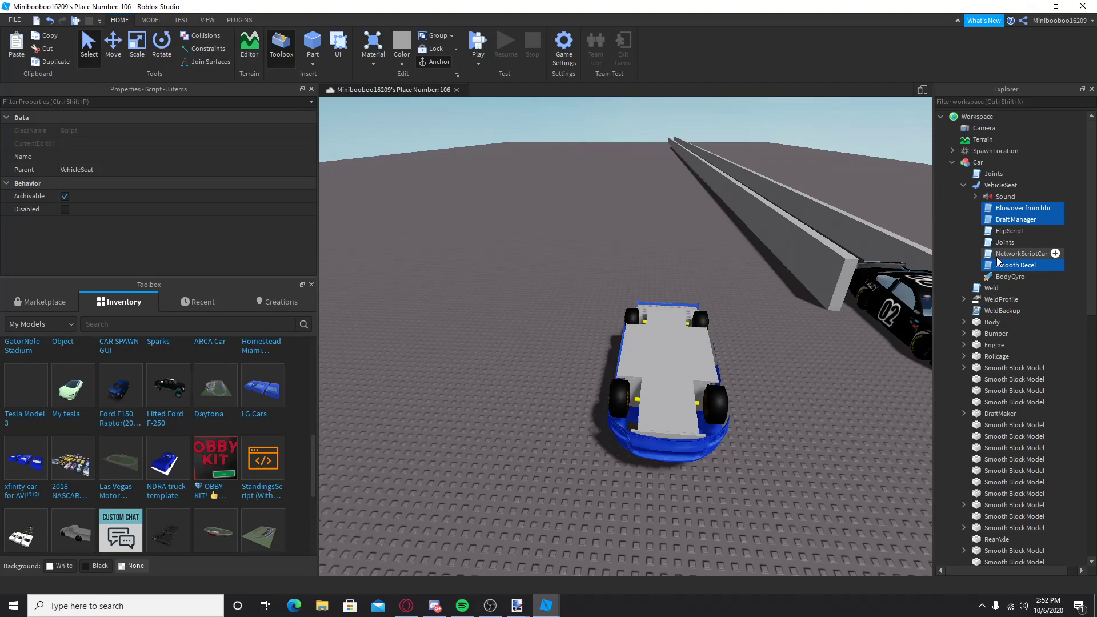
Set the upward BodyThrust force on line 3 of the blue car's Blowover from bbr script to 43000
{"action": "double_click", "coordinate": [1022, 208]}
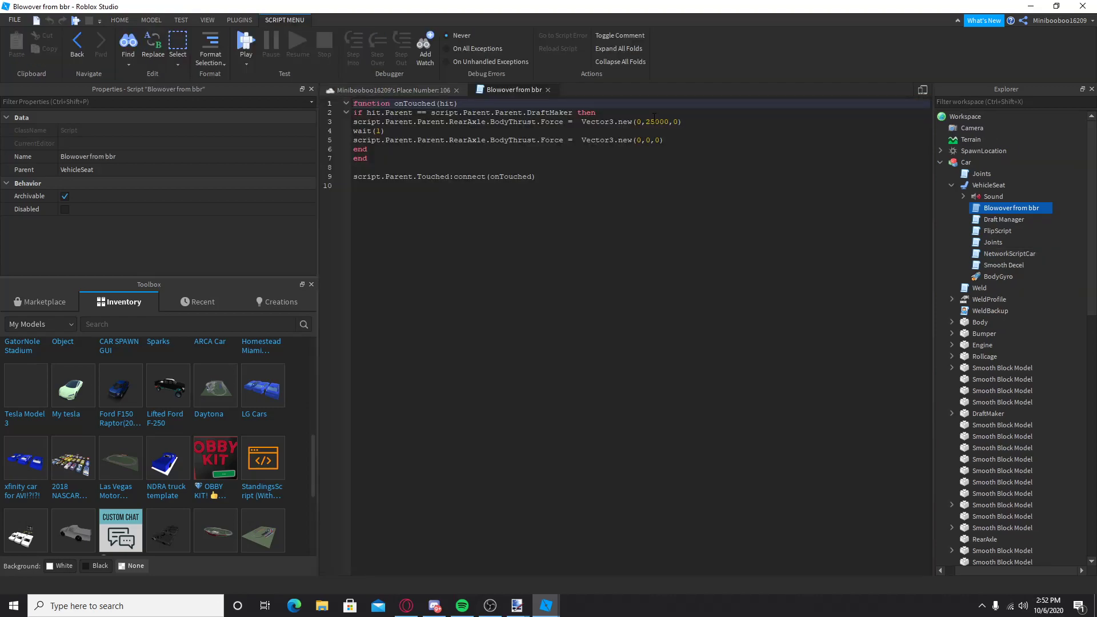
{"action": "left_click", "coordinate": [655, 122]}
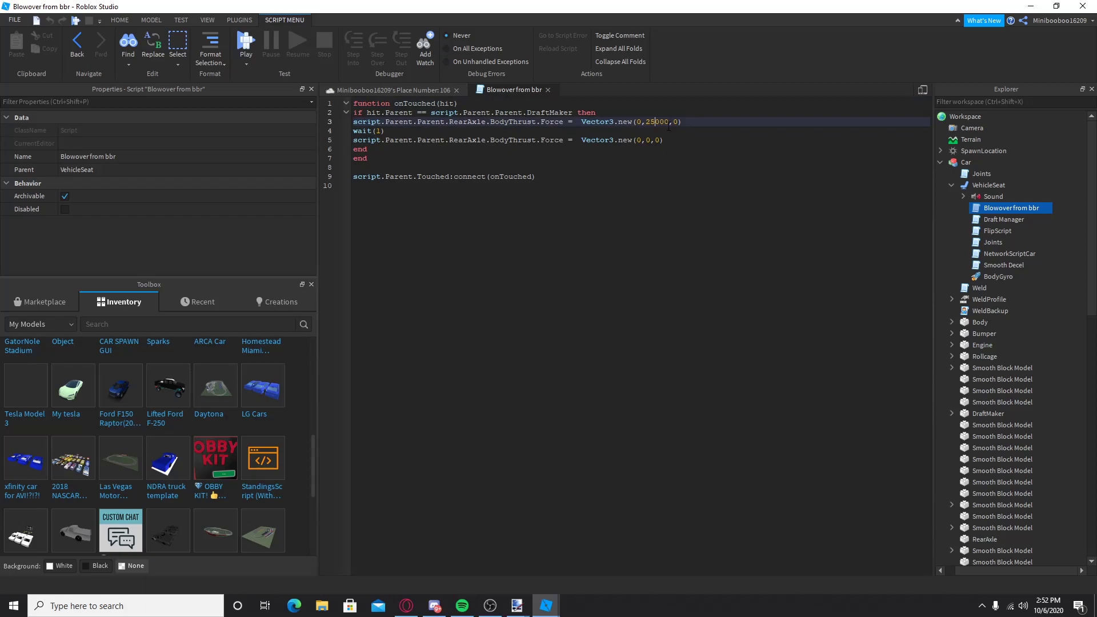
{"action": "key", "text": "BackSpace"}
{"action": "key", "text": "BackSpace"}
{"action": "type", "text": "43"}
Paste the copied BodyThrust into the blue car's RearAxle part
{"action": "left_click", "coordinate": [951, 185]}
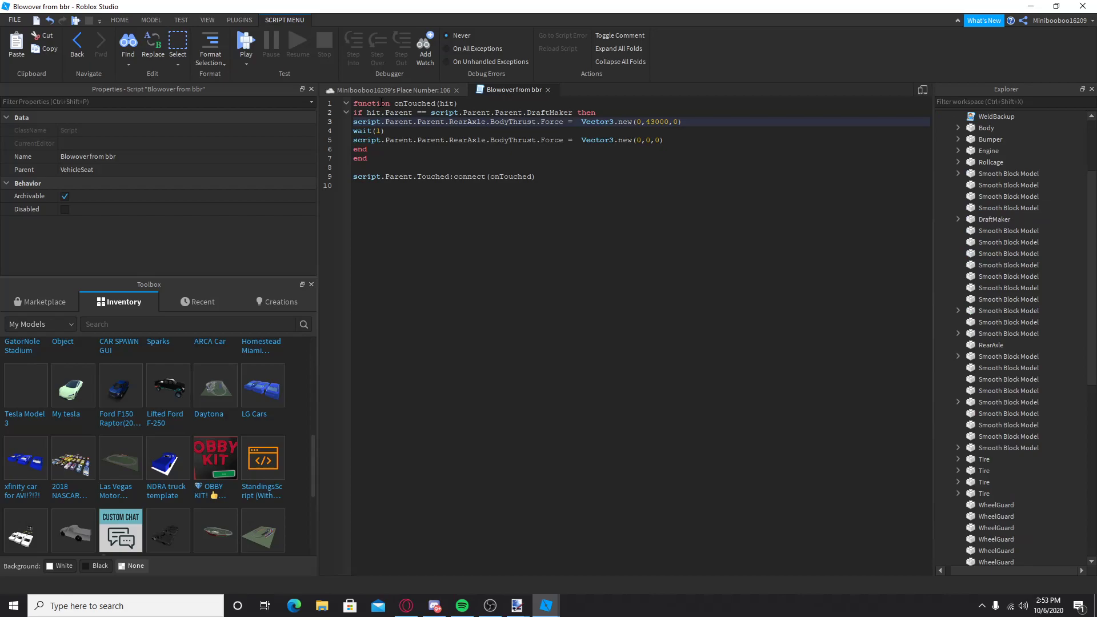
{"action": "left_click", "coordinate": [391, 90]}
{"action": "left_click", "coordinate": [1005, 345]}
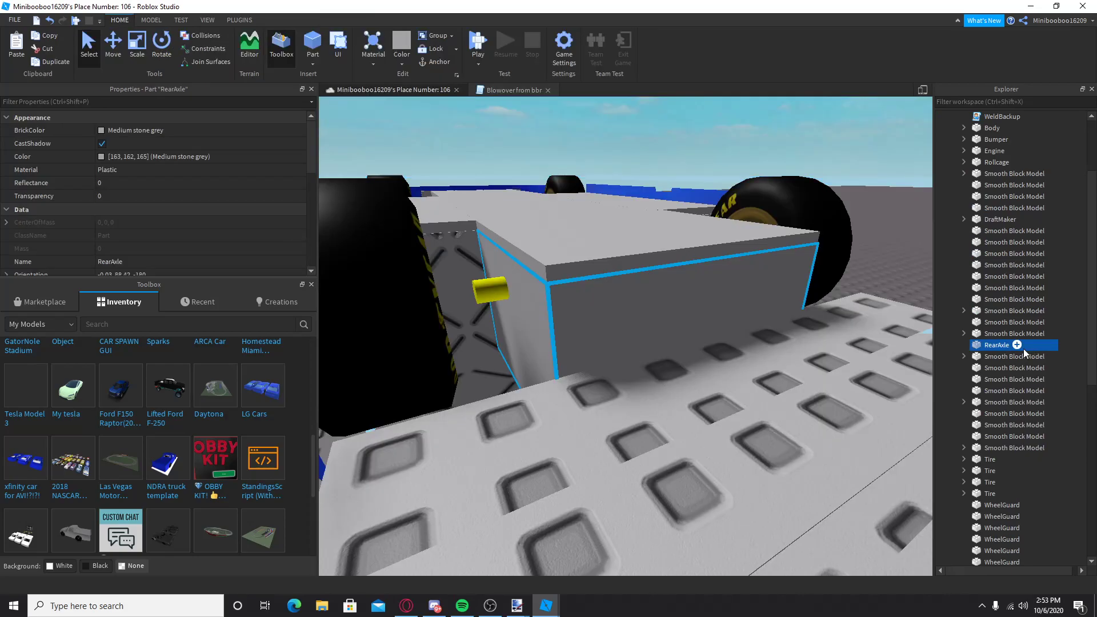
{"action": "key", "text": "ctrl+shift+v"}
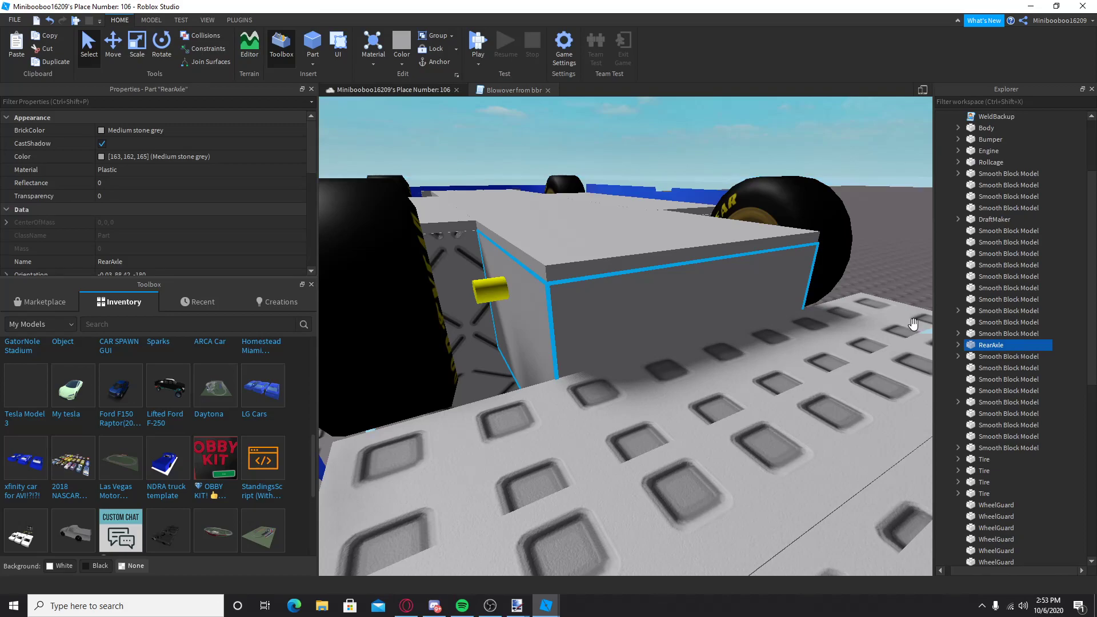
Copy the DraftScript from the Toyota model's DraftMaker and delete the existing DraftScript in the blue car's DraftMaker
{"action": "key", "text": "d"}
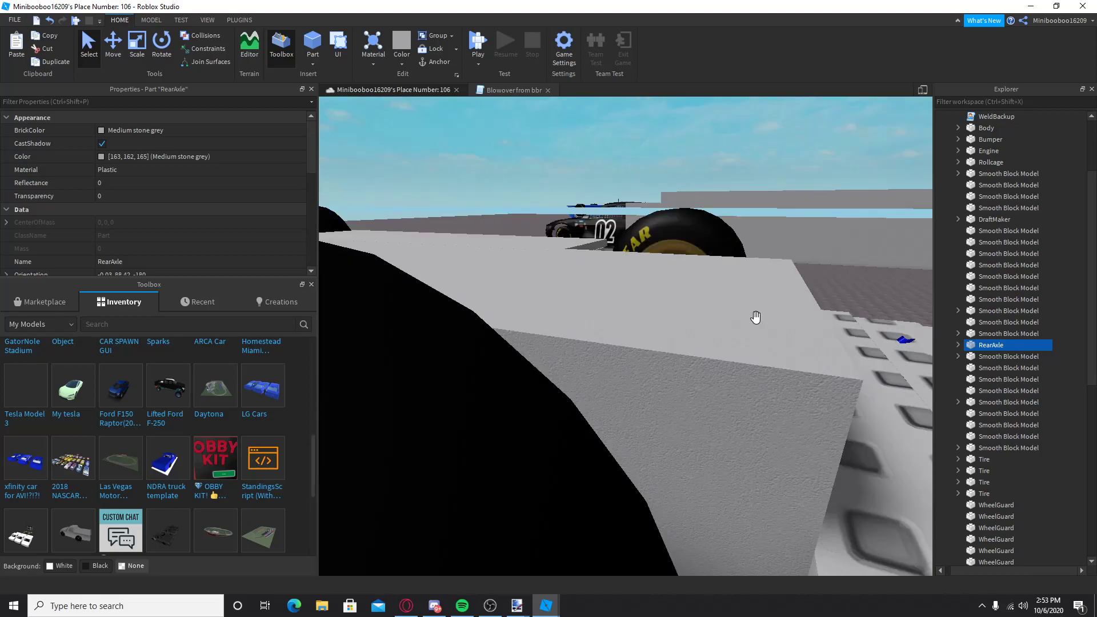
{"action": "right_click_drag", "start_coordinate": [756, 318], "coordinate": [756, 318]}
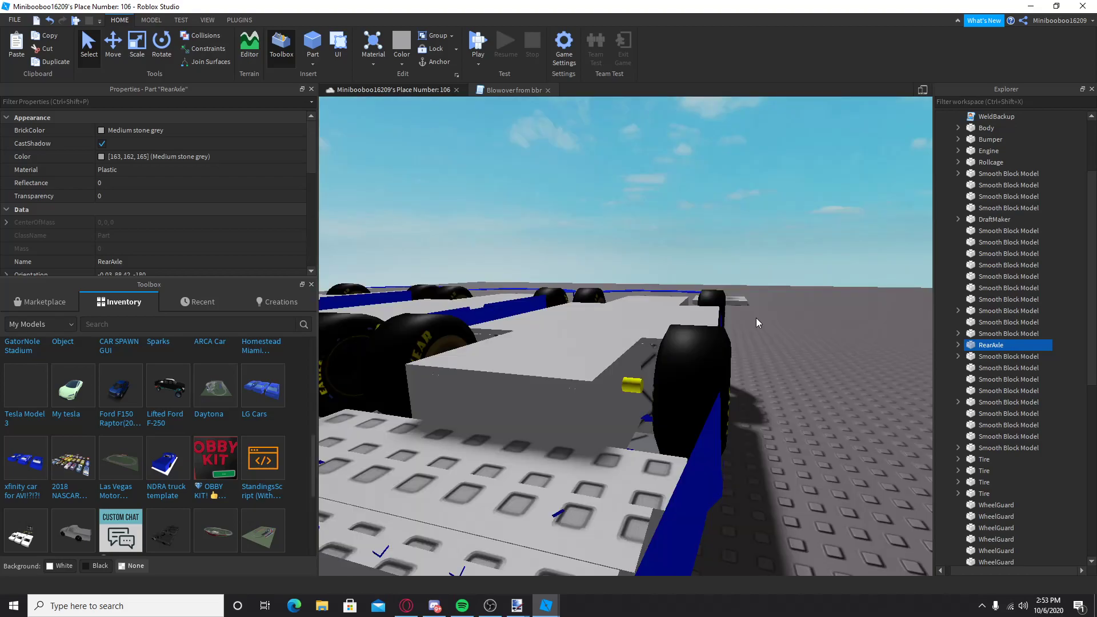
{"action": "left_click", "coordinate": [756, 317]}
{"action": "key", "text": "f"}
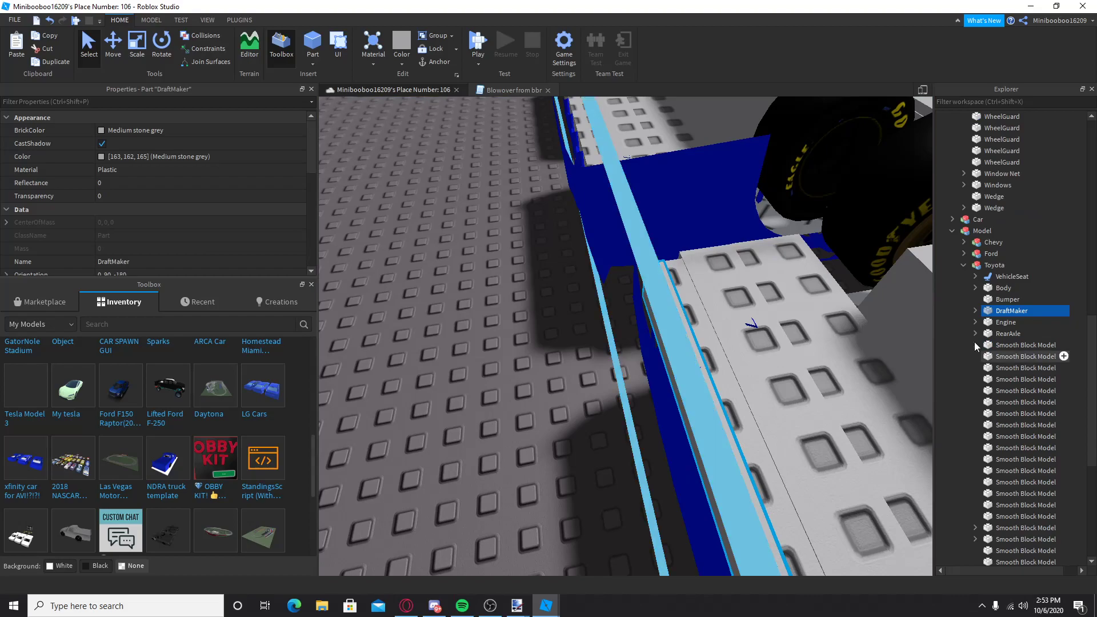
{"action": "left_click", "coordinate": [974, 310]}
{"action": "right_click", "coordinate": [997, 366]}
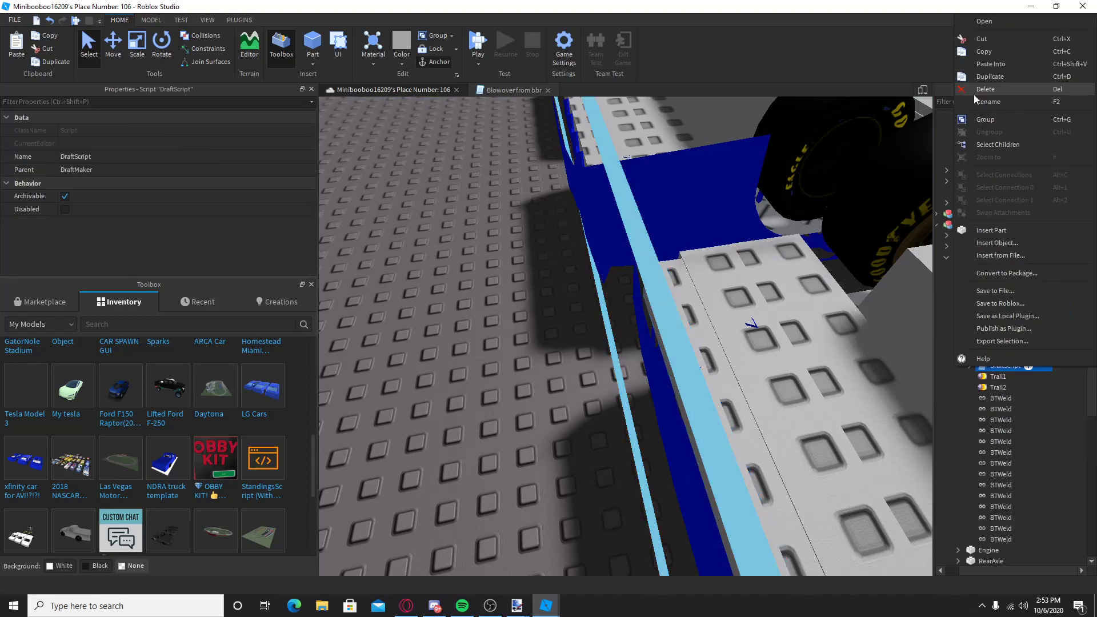
{"action": "left_click", "coordinate": [986, 68]}
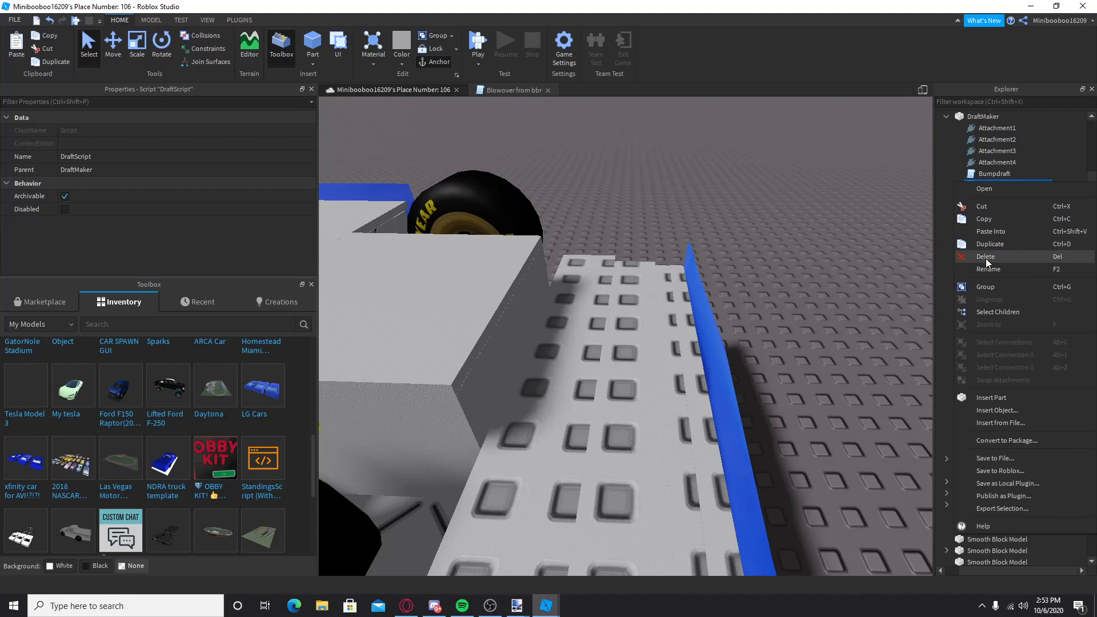
{"action": "left_click", "coordinate": [986, 257]}
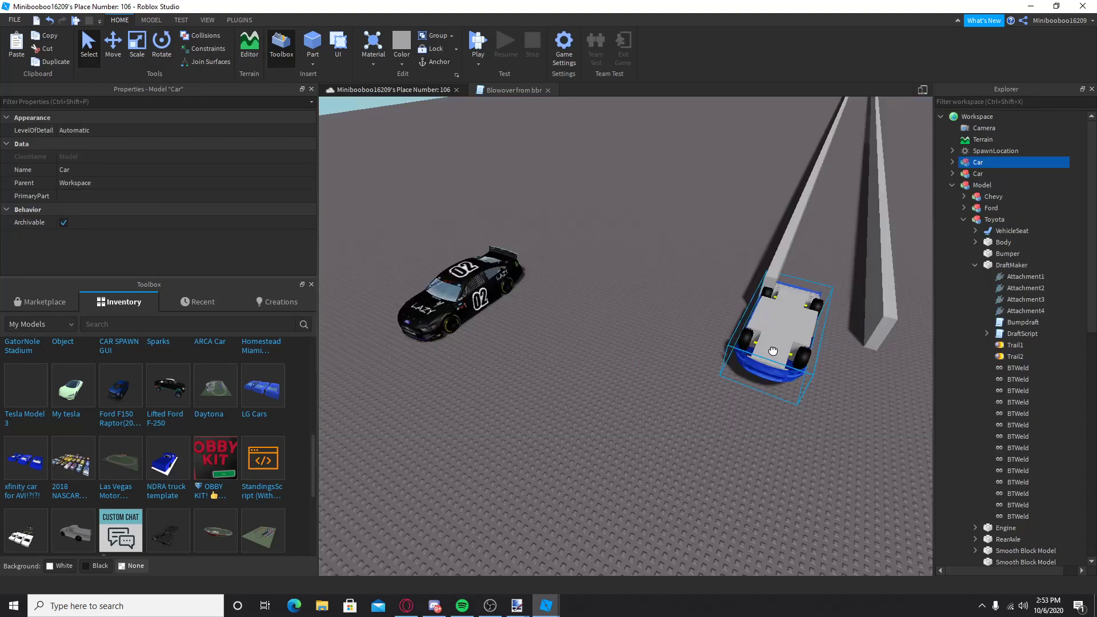
Place the blue car by the two long walls and start moving one wall part
{"action": "left_click_drag", "start_coordinate": [775, 349], "coordinate": [810, 363]}
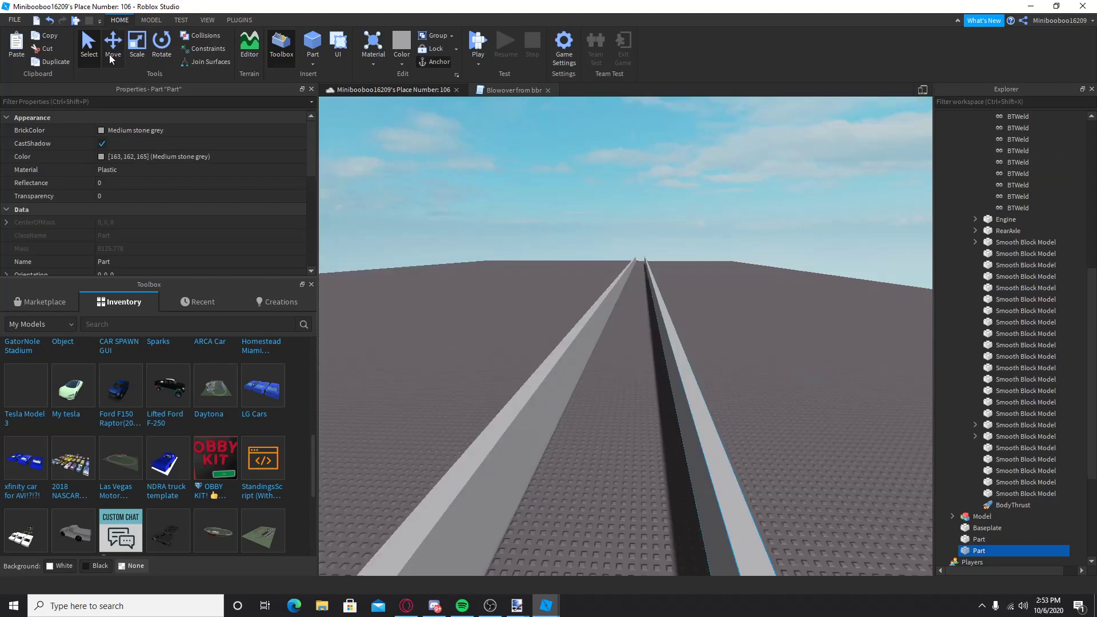
{"action": "left_click", "coordinate": [114, 44]}
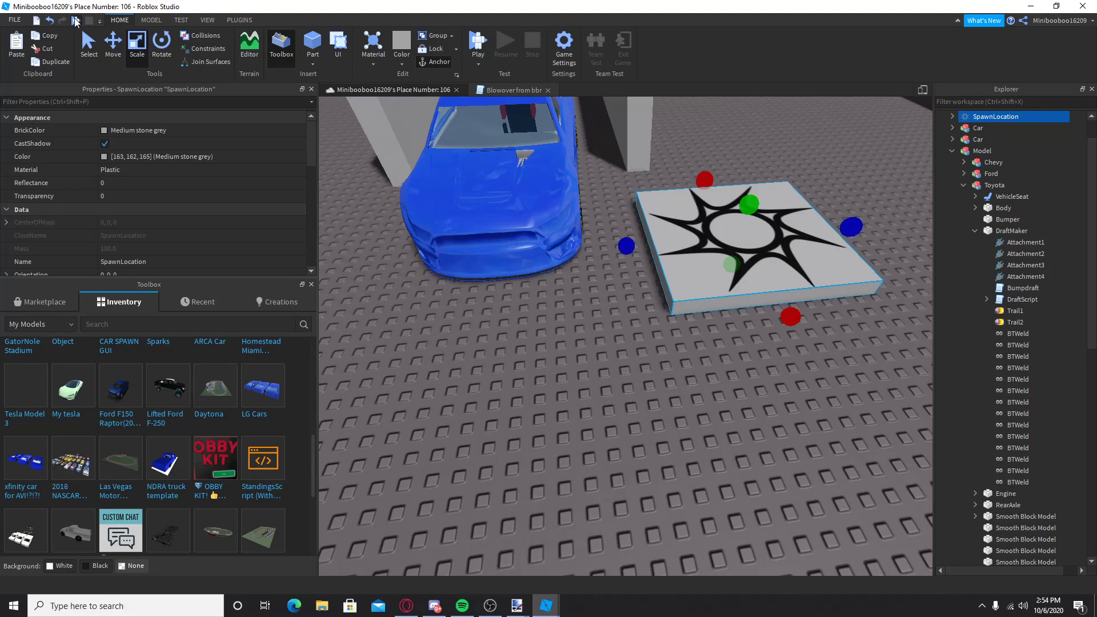
Run a play test and look at the blue car between the two walls
{"action": "left_click", "coordinate": [74, 21]}
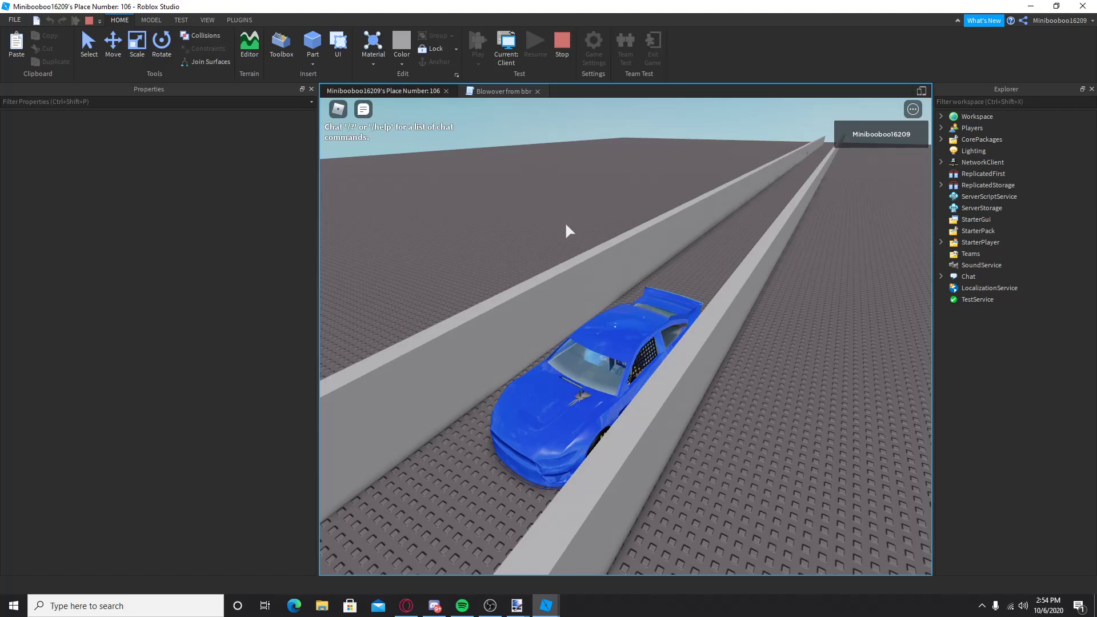
{"action": "right_click_drag", "start_coordinate": [564, 221], "coordinate": [596, 211]}
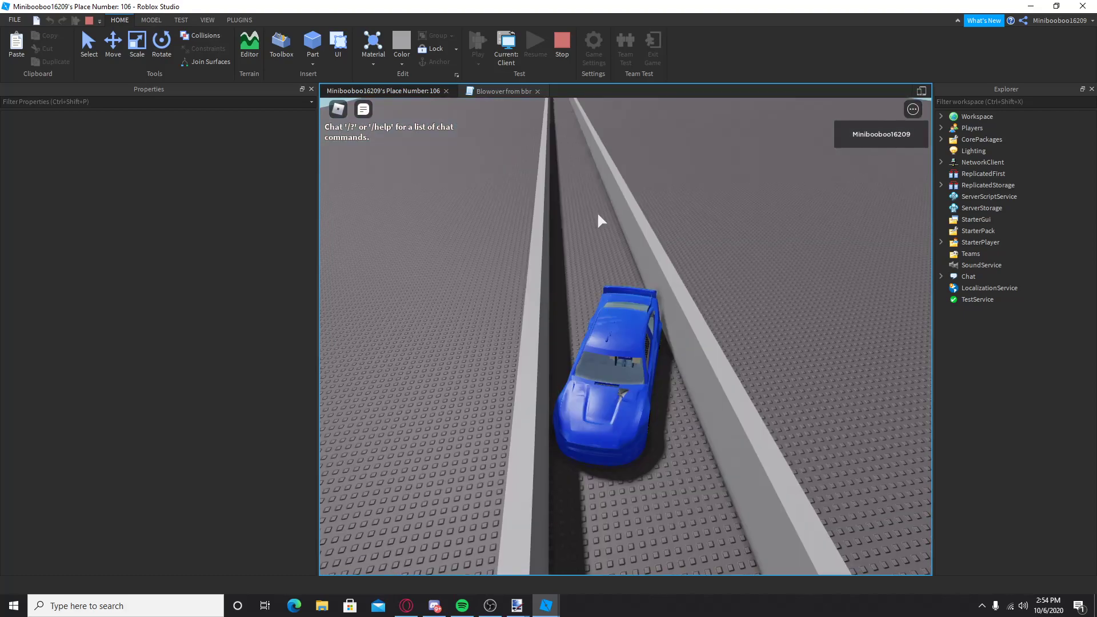